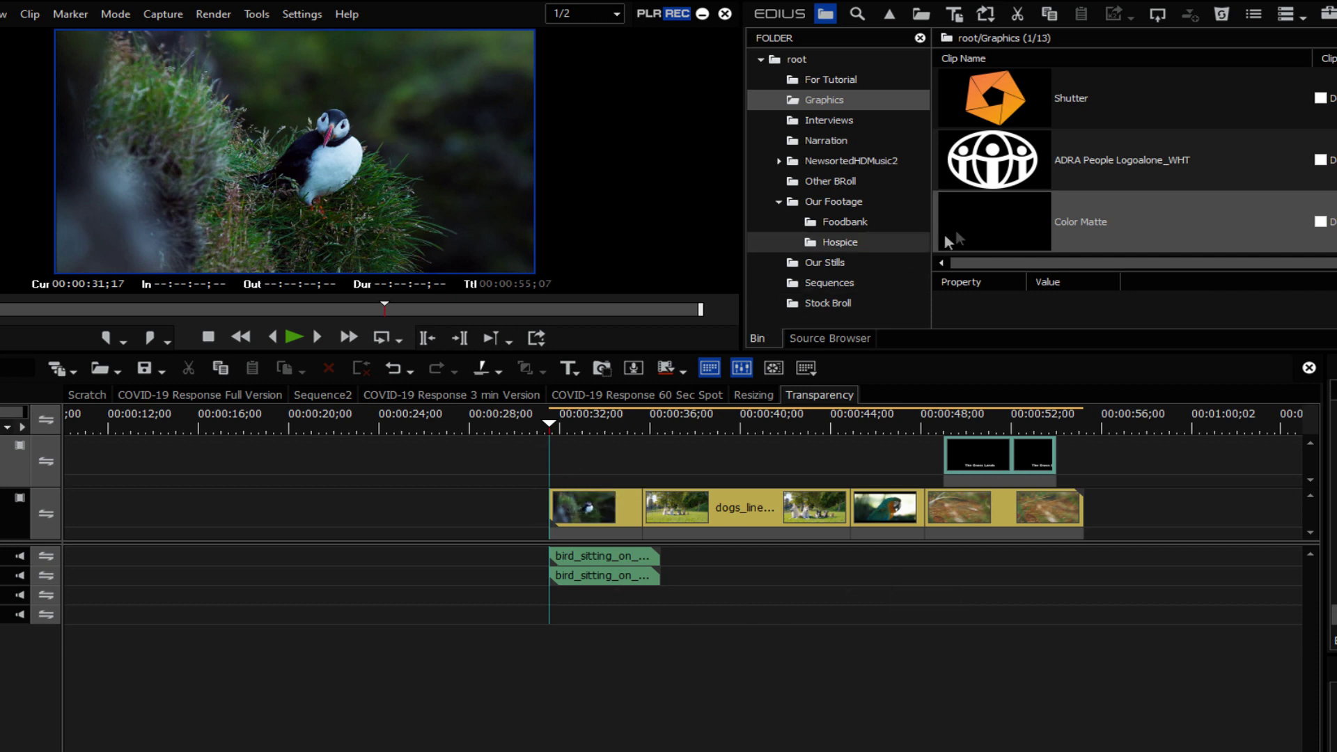
- Place a black Color Matte before the puffin clip on 1 V and add the default transition
{"action": "left_click_drag", "start_coordinate": [996, 215], "coordinate": [436, 536]}
{"action": "left_click_drag", "start_coordinate": [512, 506], "coordinate": [547, 482]}
{"action": "left_click", "coordinate": [560, 427]}
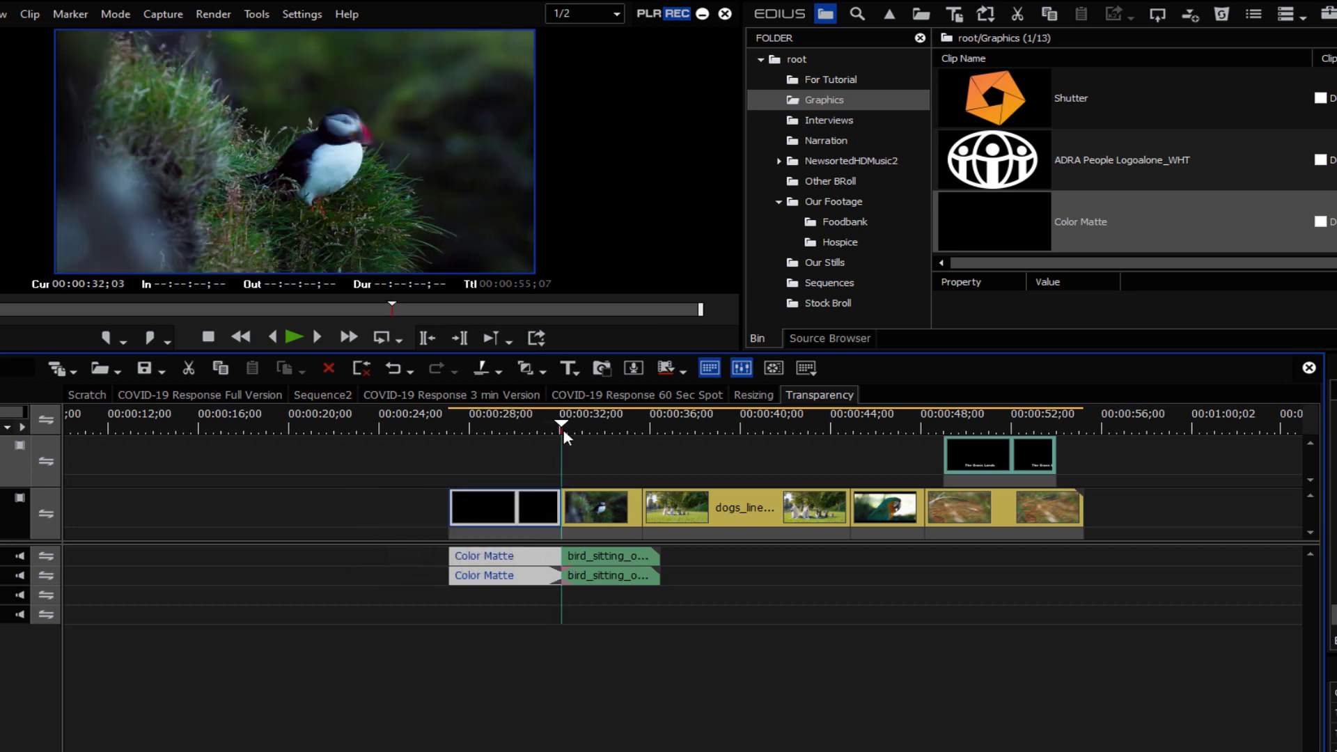
{"action": "key", "text": "ctrl+p"}
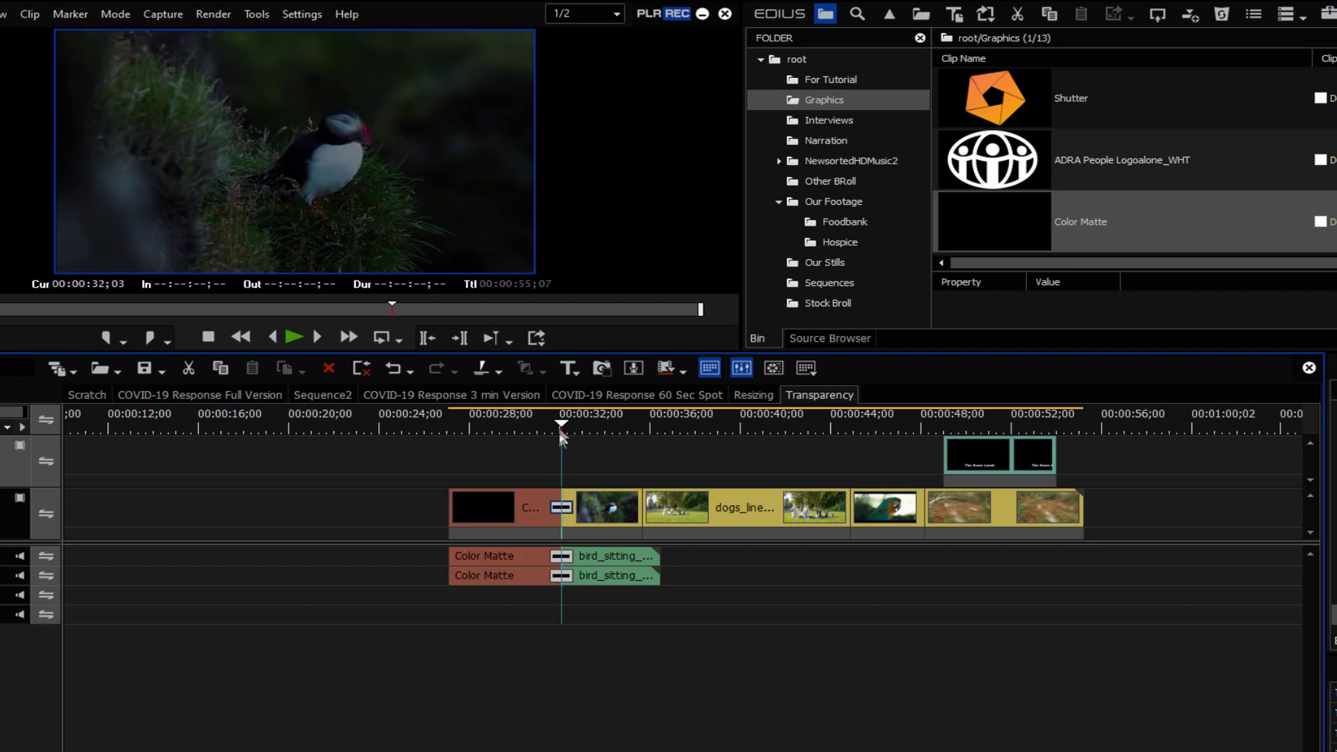
- Play back the fade from black into the puffin shot to review it
{"action": "mouse_move", "coordinate": [561, 428]}
{"action": "left_mouse_down"}
{"action": "mouse_move", "coordinate": [537, 437]}
{"action": "mouse_move", "coordinate": [550, 442]}
{"action": "left_mouse_up"}
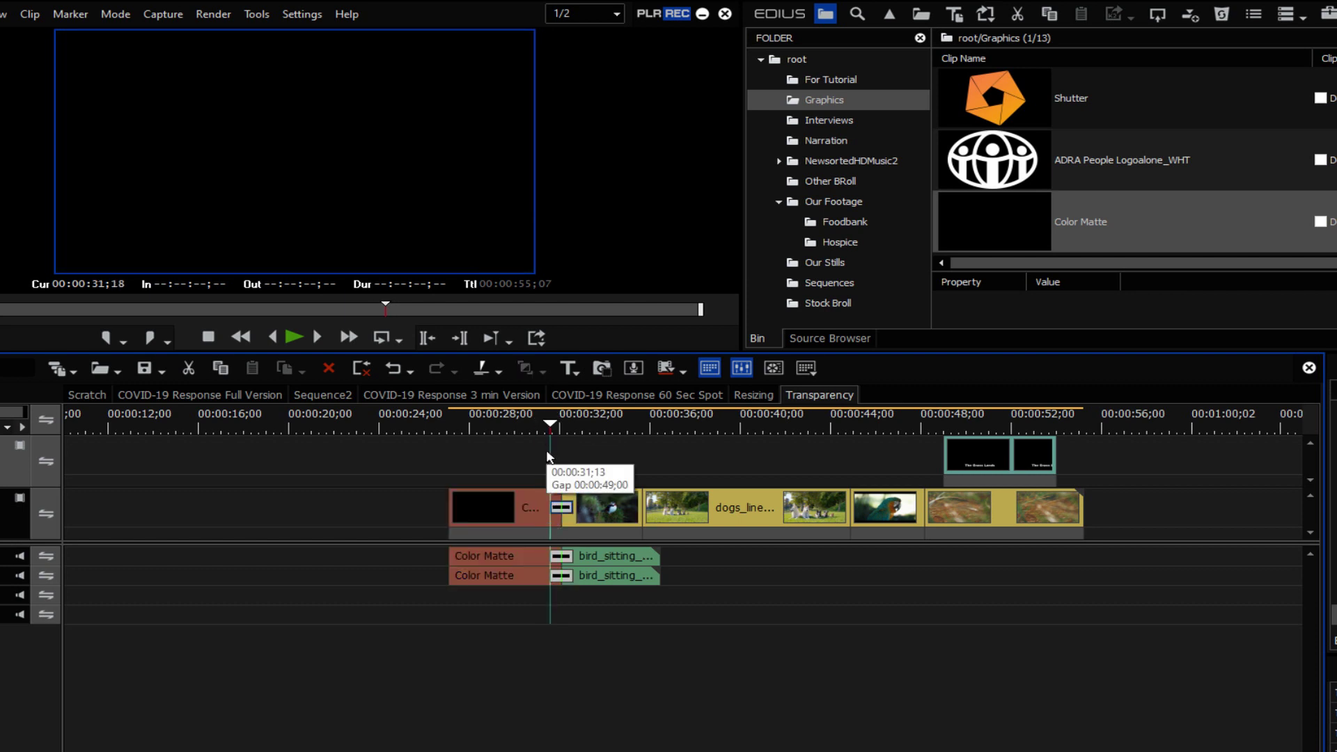
{"action": "key", "text": "space"}
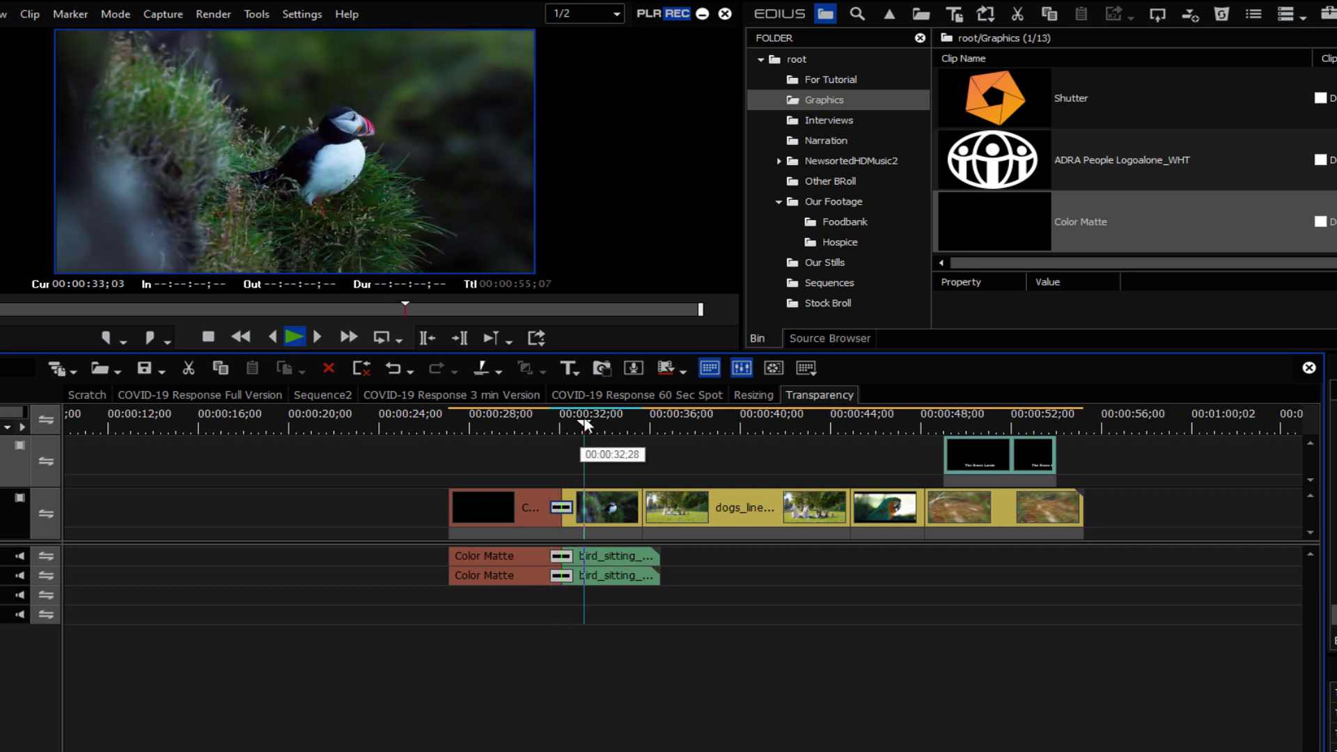
{"action": "mouse_move", "coordinate": [585, 426]}
{"action": "left_mouse_down"}
{"action": "mouse_move", "coordinate": [544, 450]}
{"action": "mouse_move", "coordinate": [585, 449]}
{"action": "mouse_move", "coordinate": [610, 428]}
{"action": "left_mouse_up"}
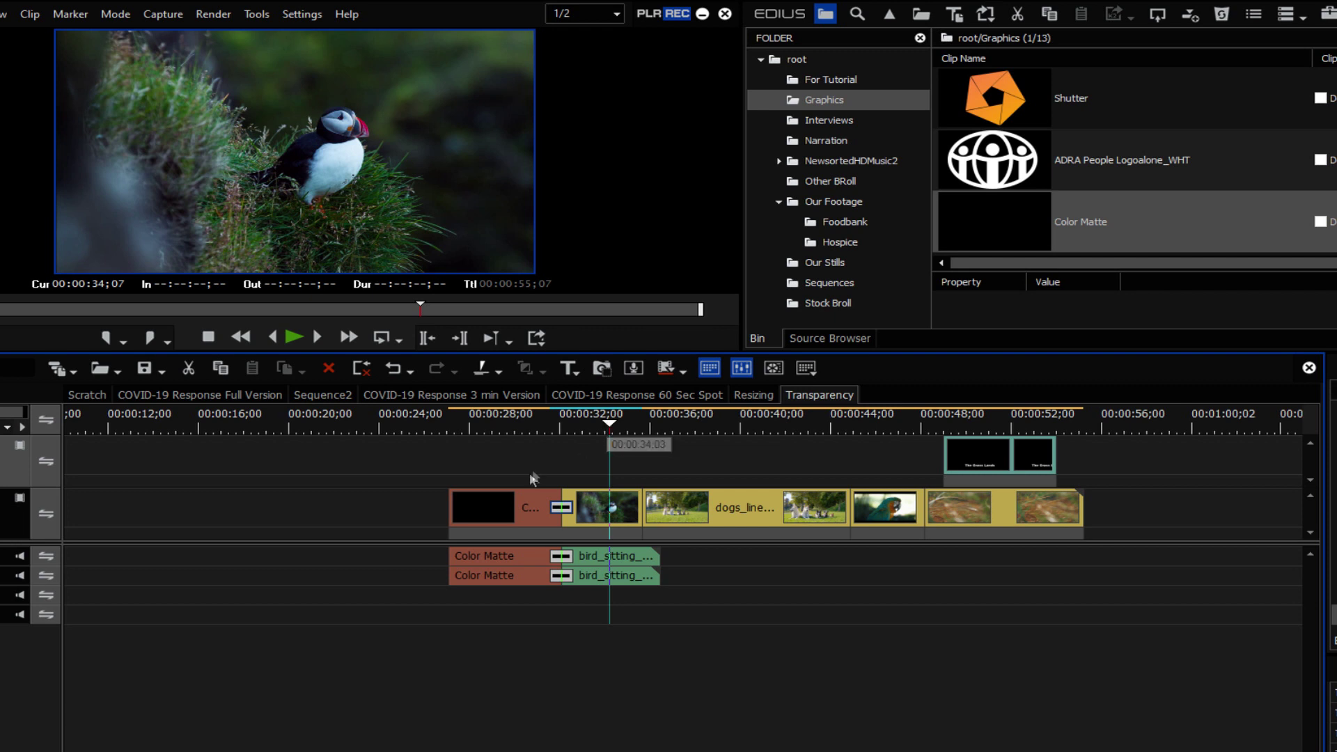
- Delete the Color Matte and its fade, expand track 1 V, and select the bird clip's mixer area
{"action": "left_click", "coordinate": [506, 513]}
{"action": "key", "text": "Delete"}
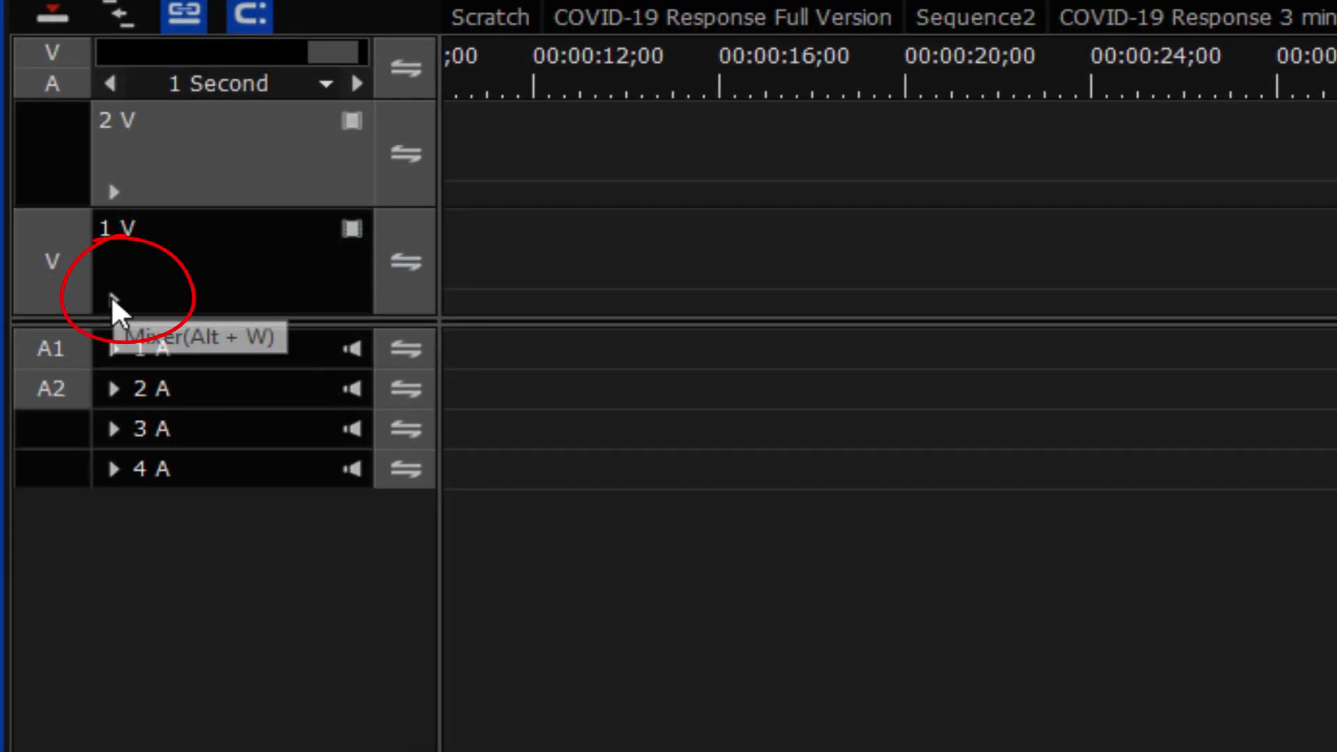
{"action": "left_click", "coordinate": [113, 298]}
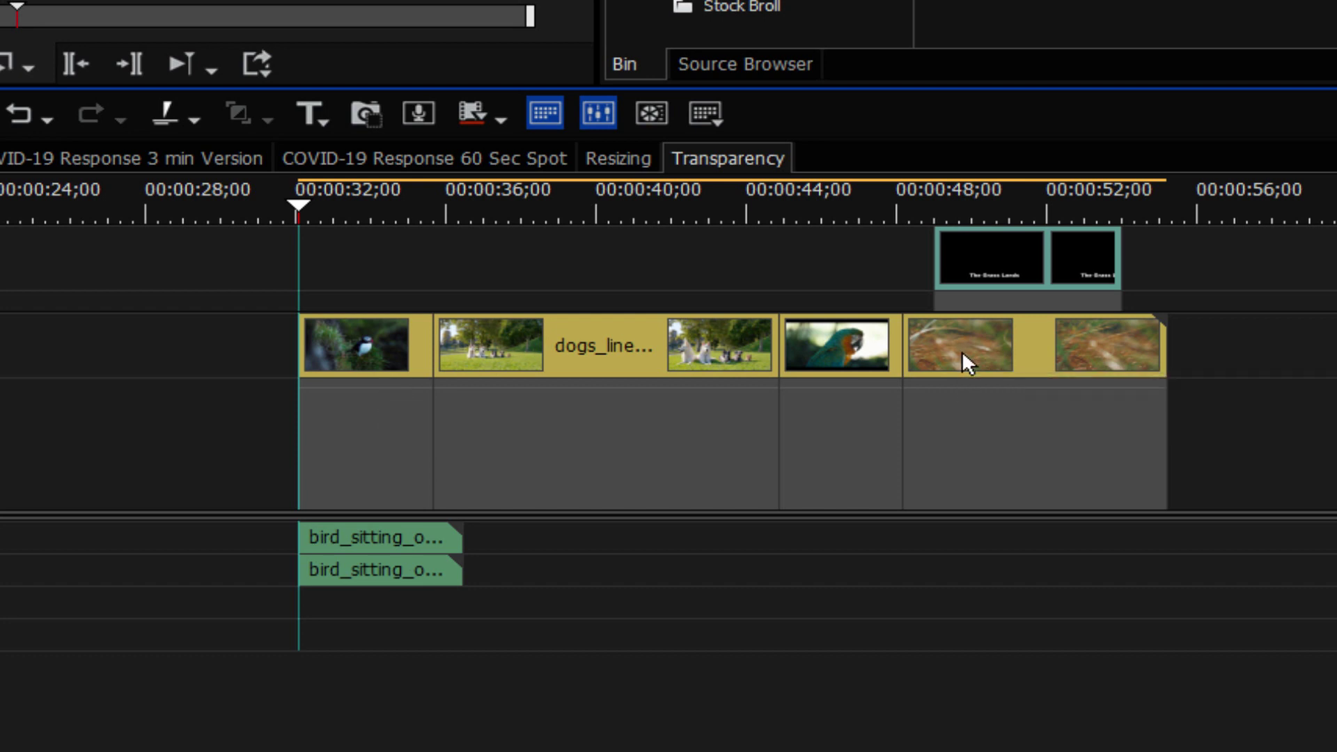
{"action": "left_click", "coordinate": [601, 390]}
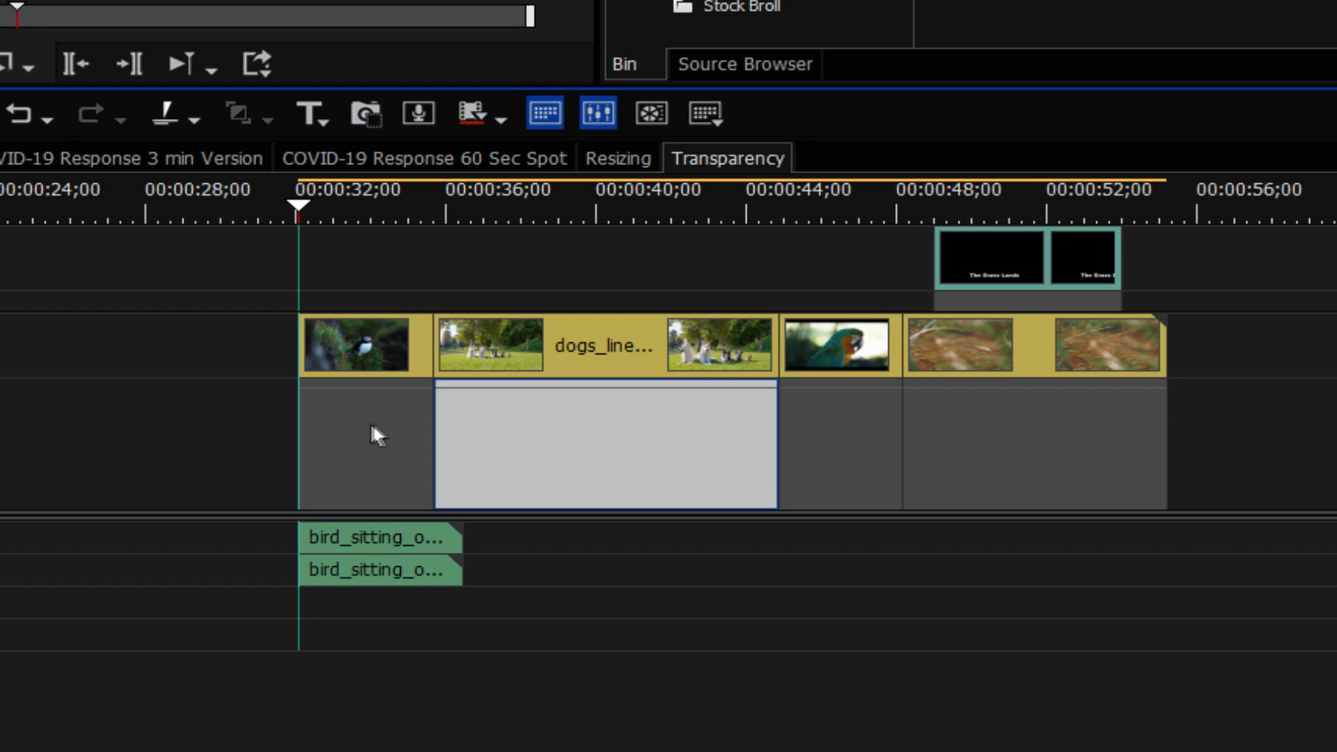
{"action": "left_click", "coordinate": [362, 394]}
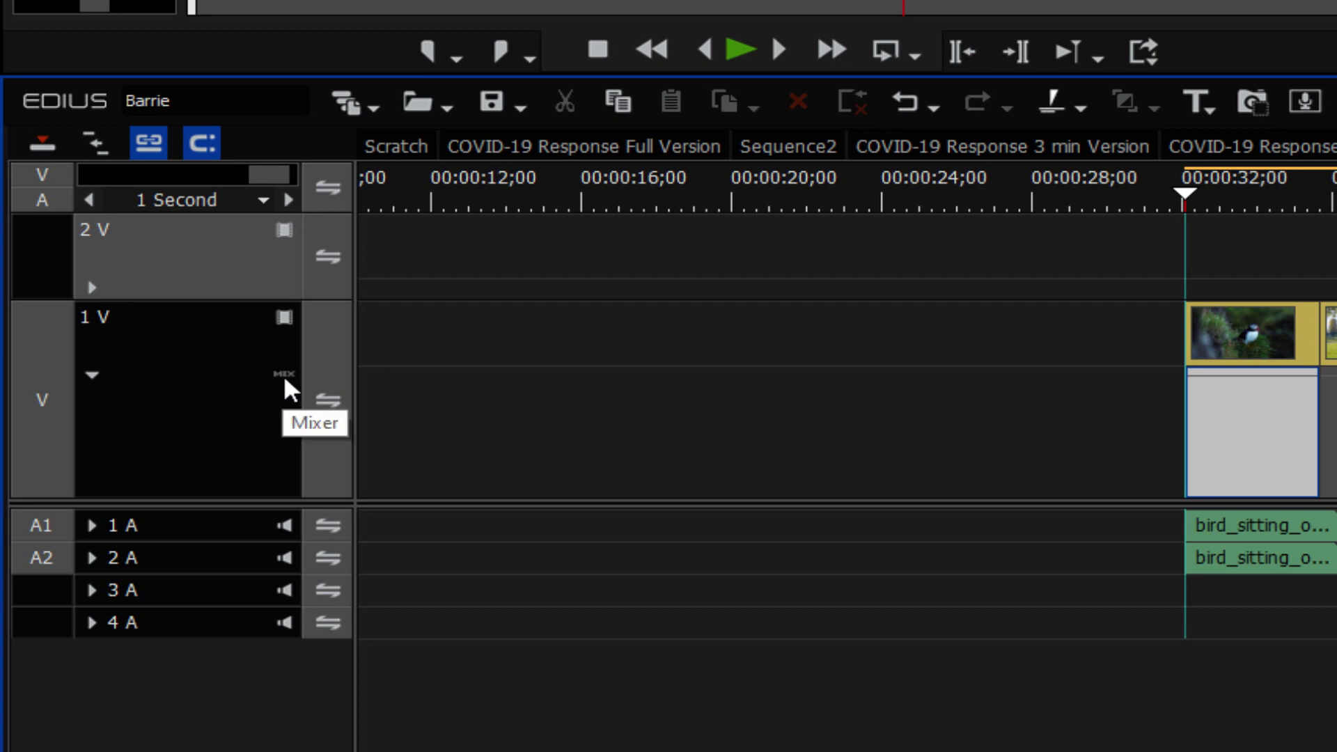
- Show track 1 V's opacity line and add a keyframe on the bird clip, dragging it down
{"action": "left_click", "coordinate": [283, 376]}
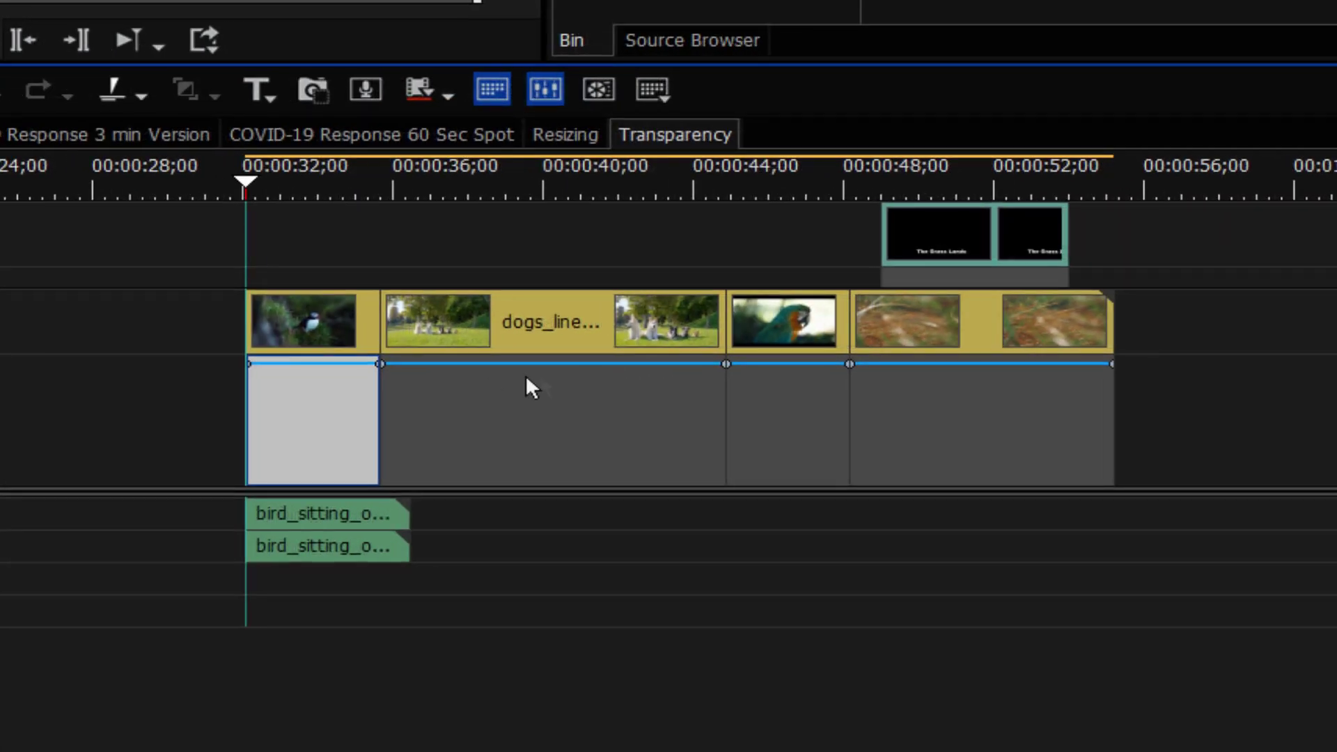
{"action": "mouse_move", "coordinate": [335, 364]}
{"action": "mouse_move", "coordinate": [285, 364]}
{"action": "left_click_drag", "start_coordinate": [284, 364], "coordinate": [302, 428]}
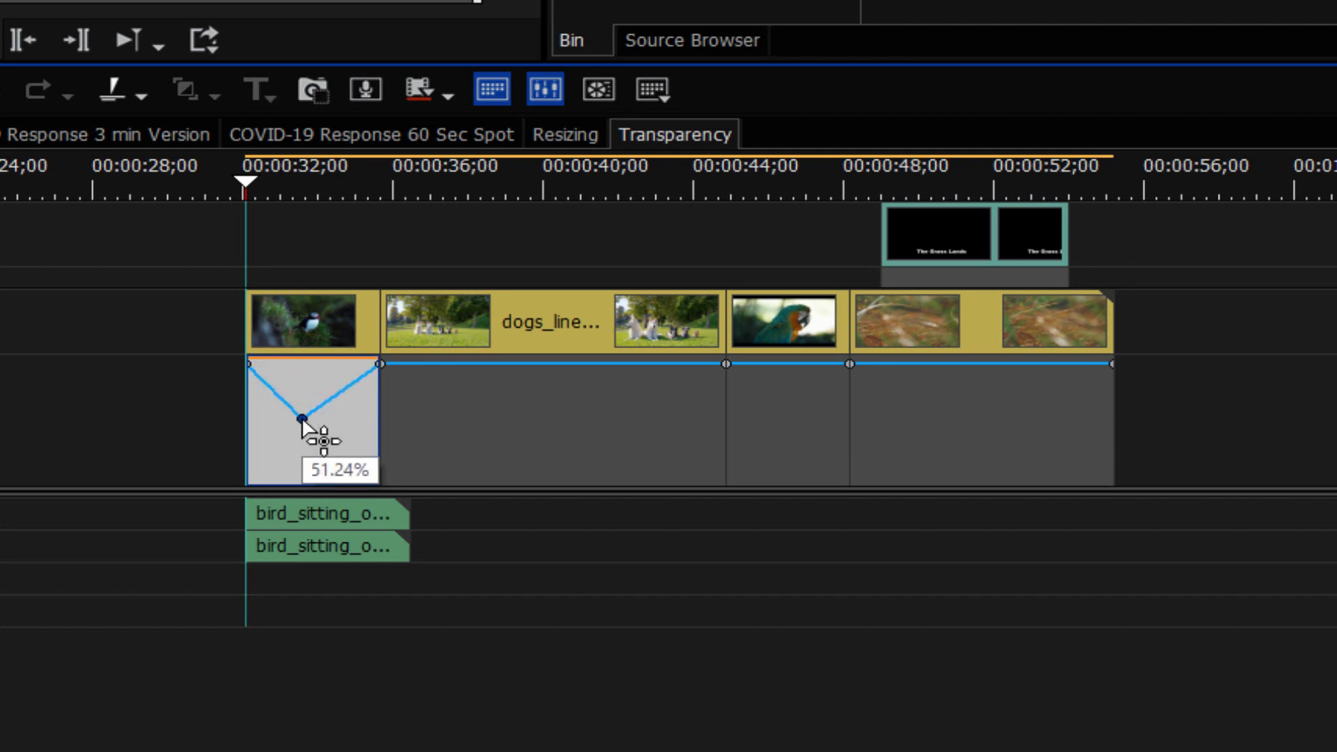
{"action": "left_click_drag", "start_coordinate": [303, 420], "coordinate": [314, 362]}
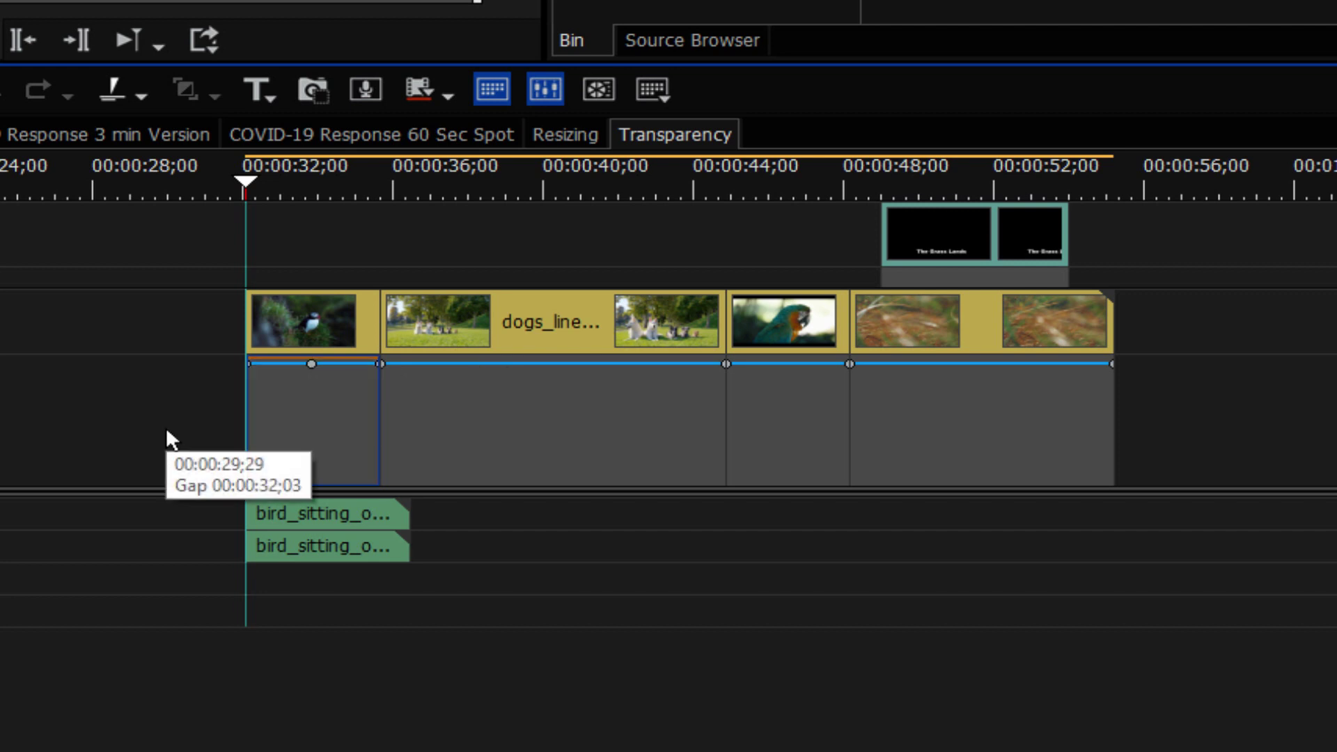
- Undo the keyframe, return the bird clip's opacity to 100%, and add a keyframe near 00:00:32;24
{"action": "key", "text": "ctrl+z"}
{"action": "key", "text": "alt"}
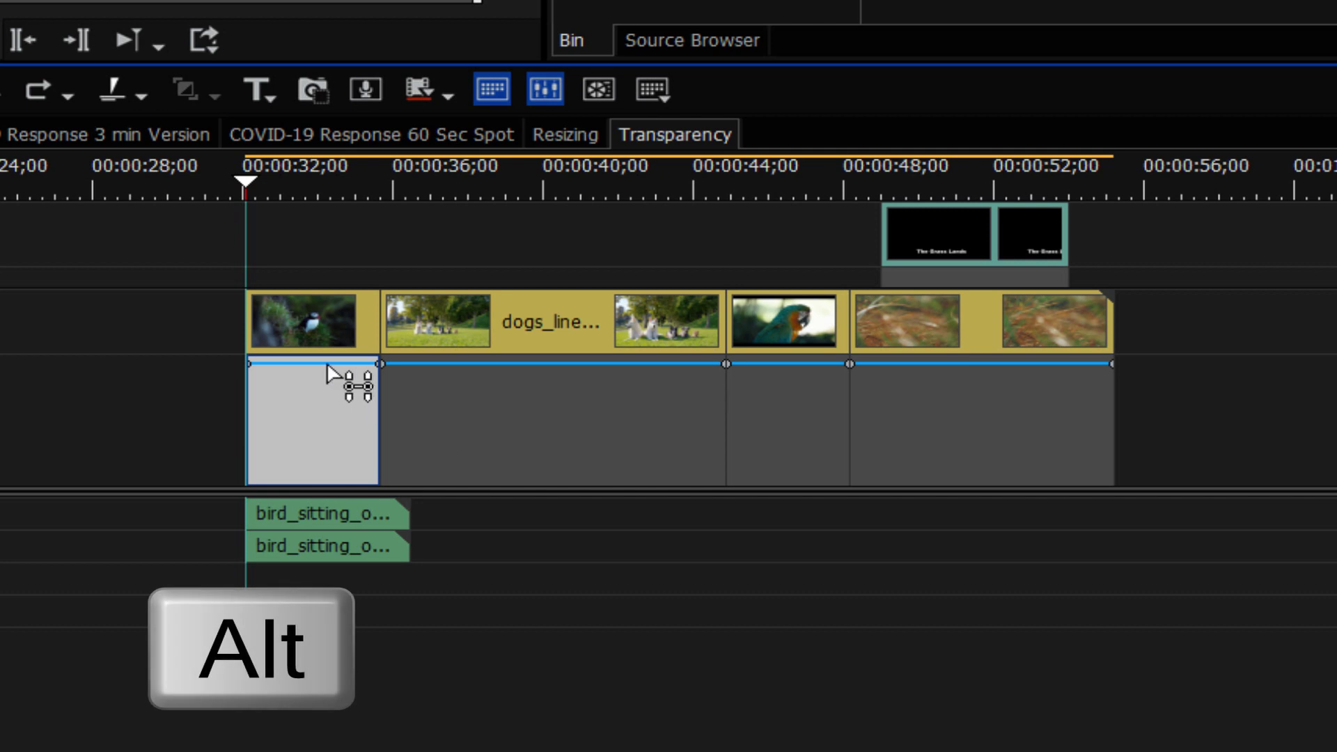
{"action": "left_click_drag", "start_coordinate": [329, 369], "coordinate": [334, 379]}
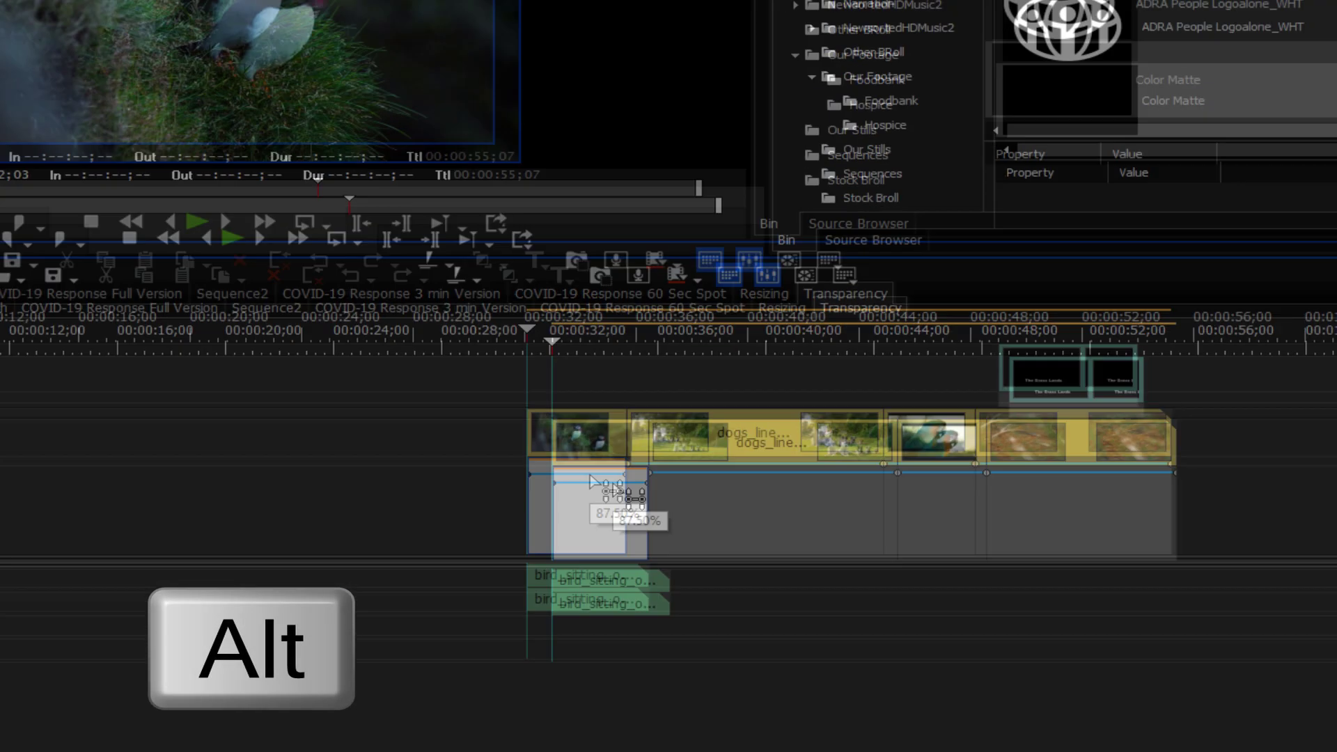
{"action": "left_click_drag", "start_coordinate": [590, 481], "coordinate": [747, 560]}
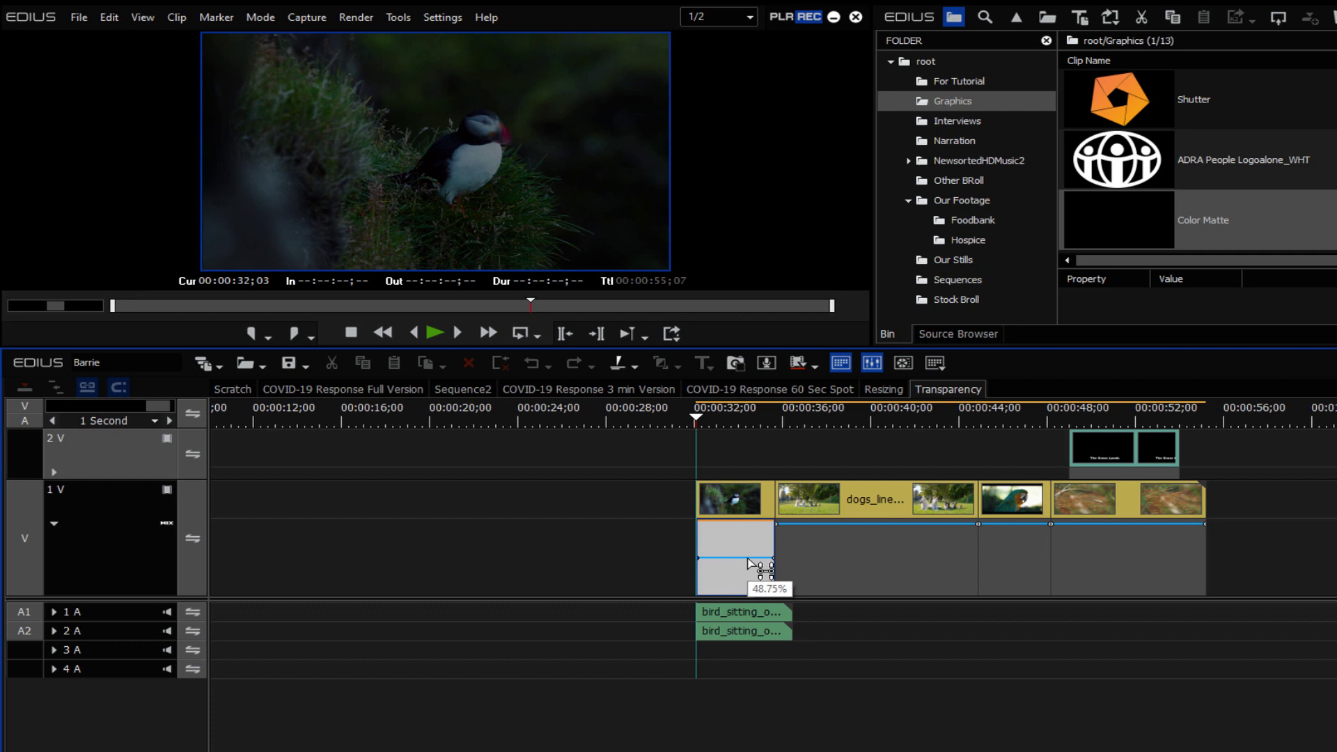
{"action": "left_click_drag", "start_coordinate": [749, 559], "coordinate": [754, 617]}
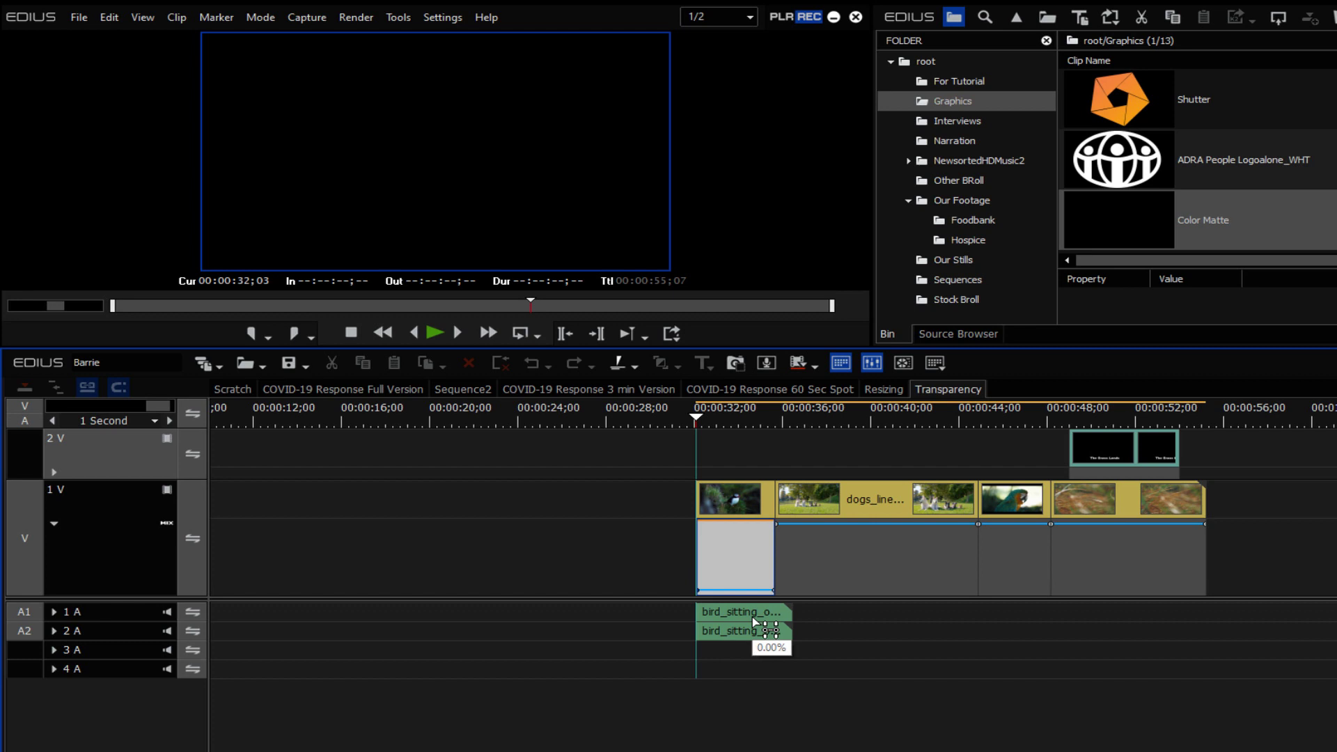
{"action": "left_click_drag", "start_coordinate": [752, 615], "coordinate": [752, 506]}
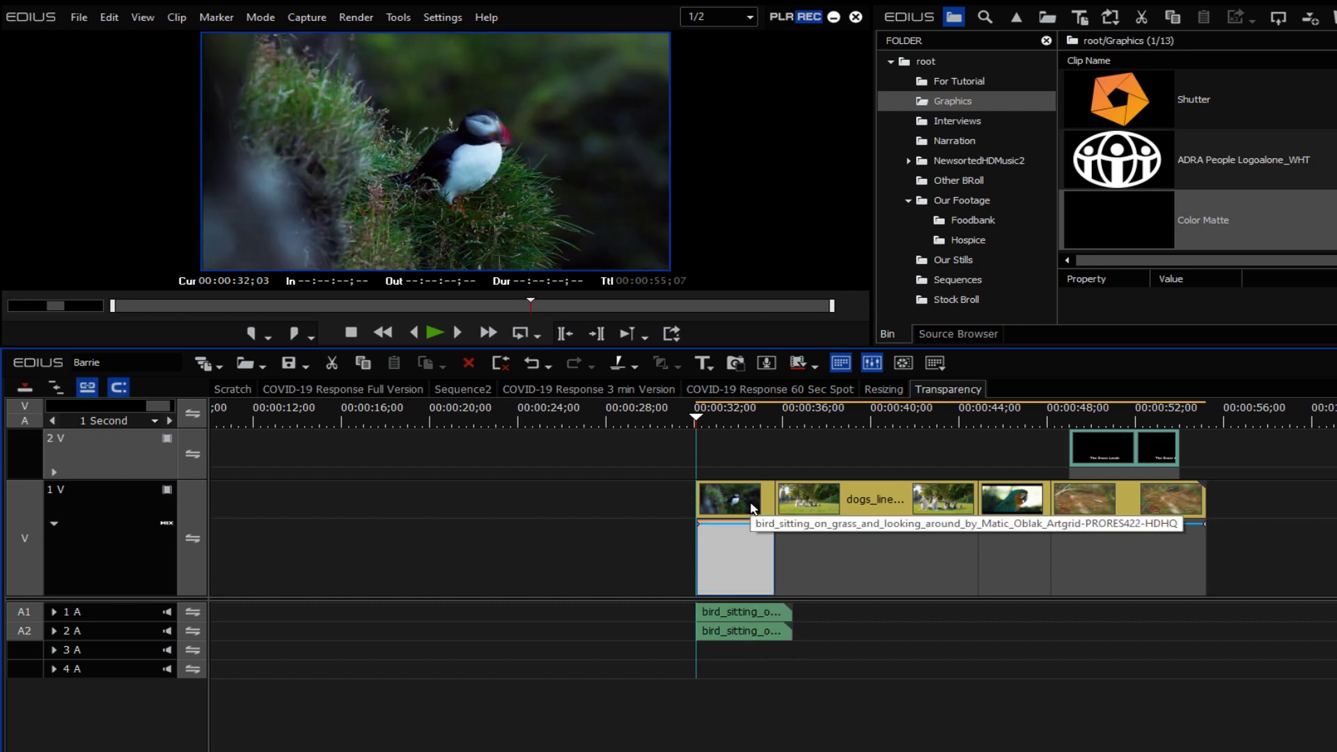
{"action": "left_click", "coordinate": [718, 527]}
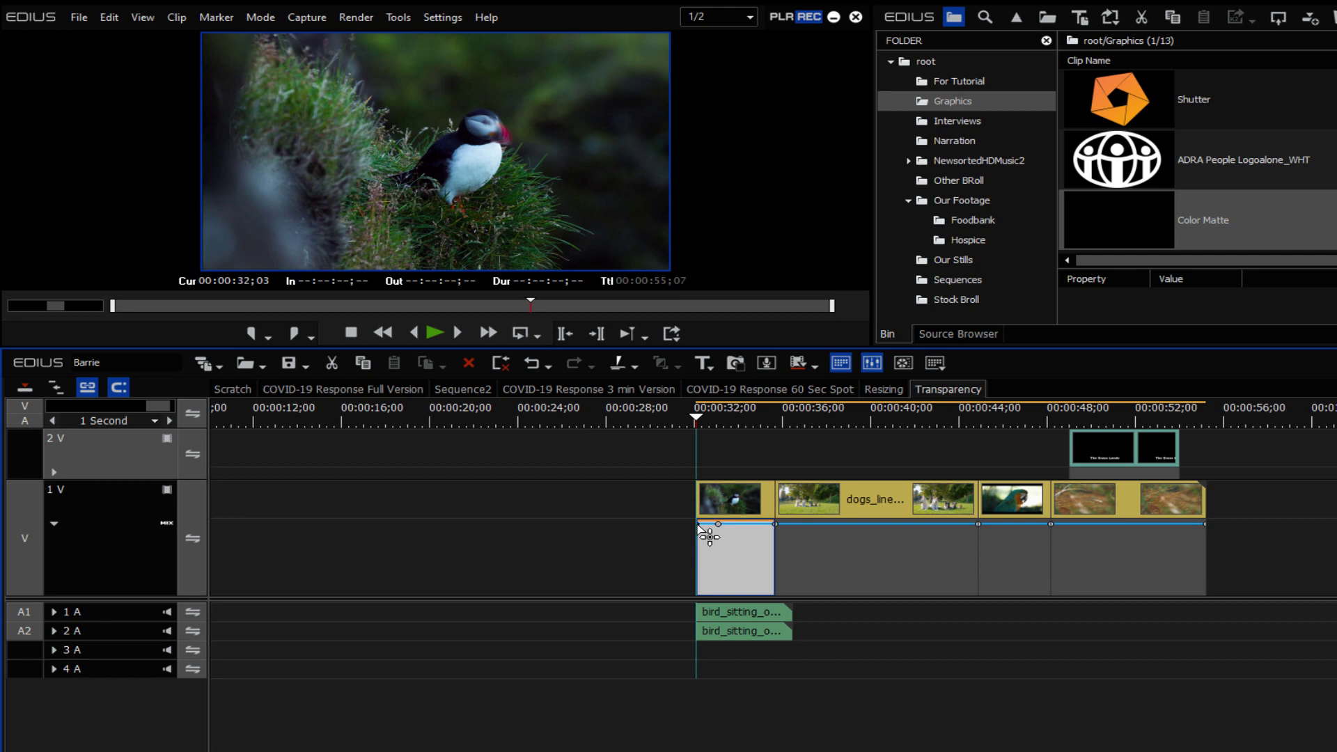
- Drag the bird clip's starting opacity keyframe to 0% and play back the fade-in
{"action": "left_click_drag", "start_coordinate": [700, 527], "coordinate": [662, 633]}
{"action": "left_click", "coordinate": [673, 431]}
{"action": "key", "text": "space"}
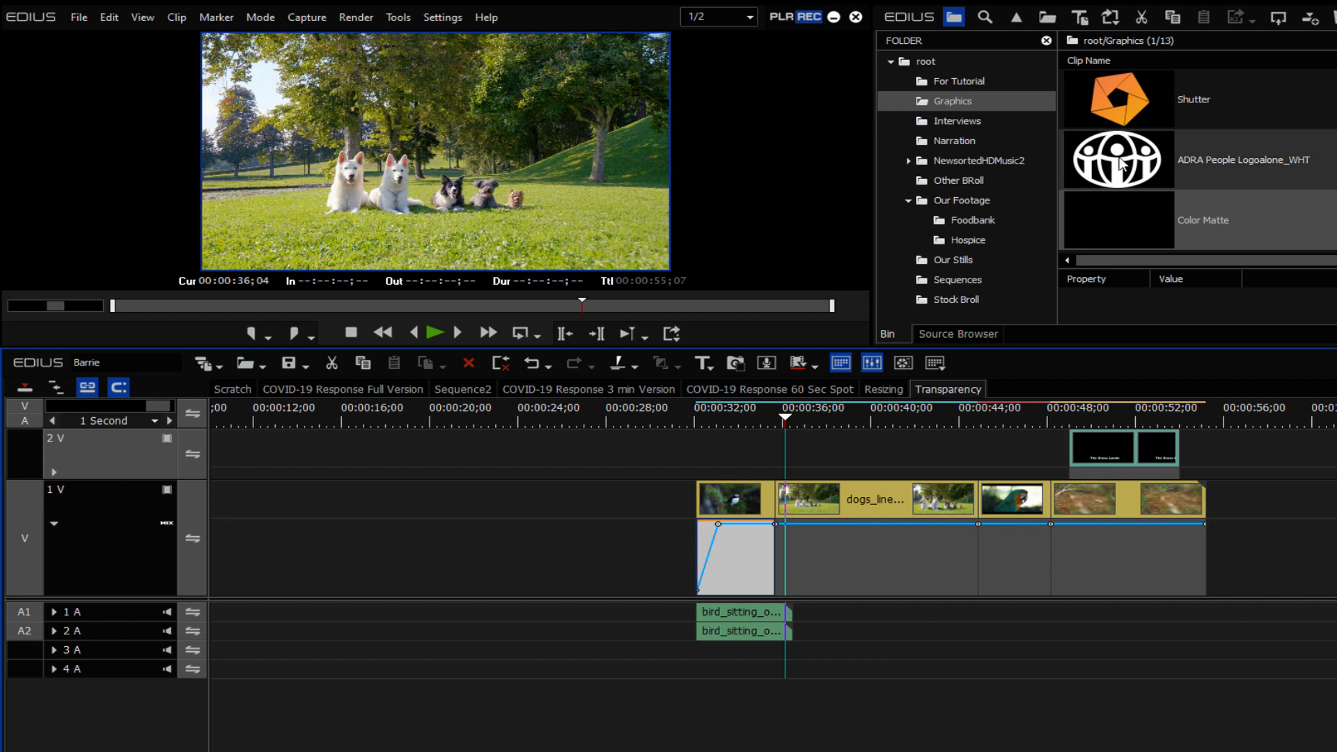
- Drop ADRA People Logoalone_WHT onto track 2 V at 00:00:36 and open it in Layouter (F7)
{"action": "left_click_drag", "start_coordinate": [1119, 165], "coordinate": [844, 422]}
{"action": "left_click", "coordinate": [825, 420]}
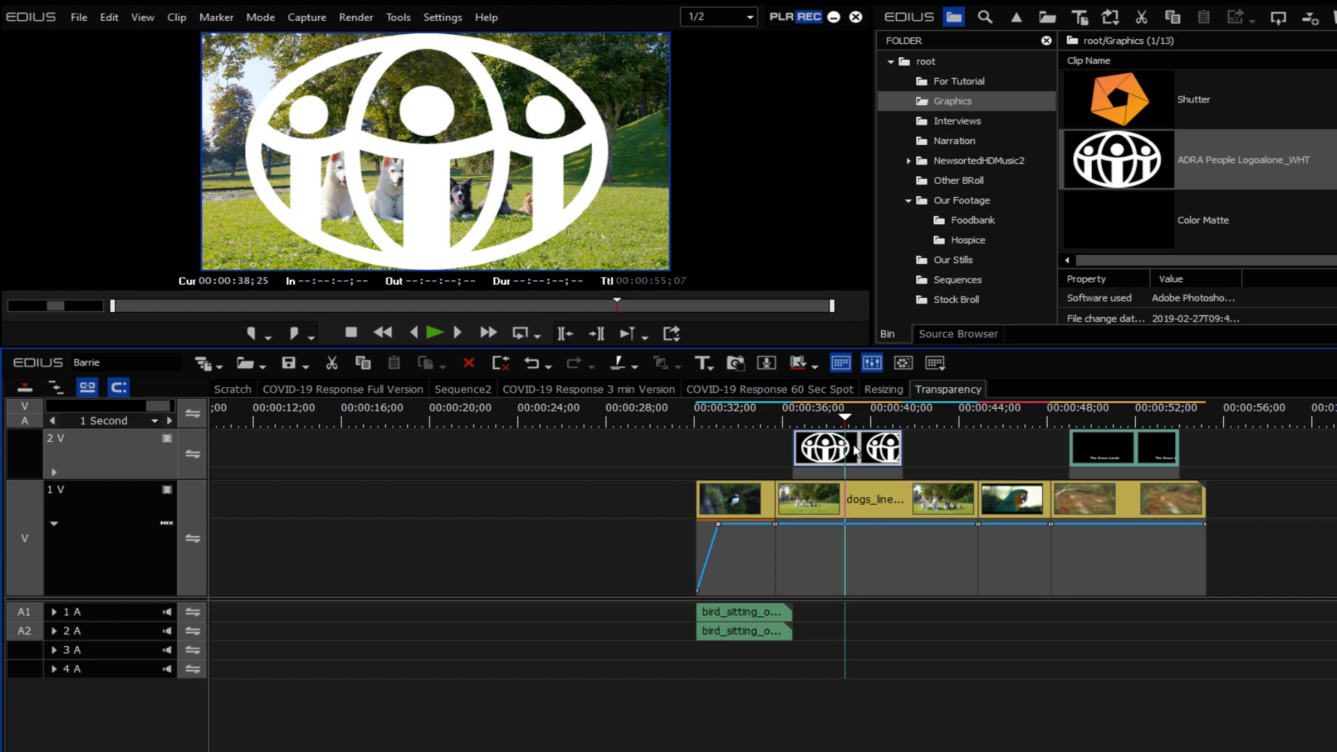
{"action": "key", "text": "F7"}
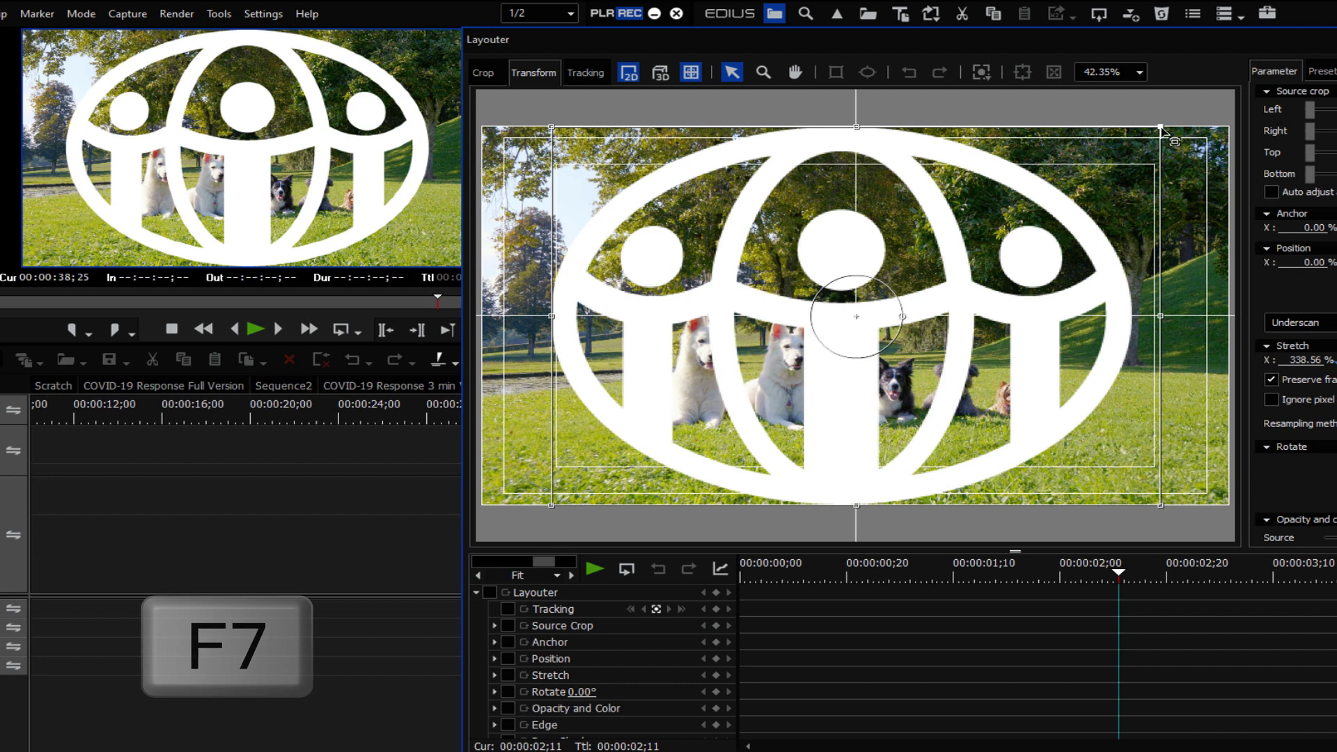
- Scale the ADRA logo to 61.33% stretch and move it to the frame's lower-left corner
{"action": "left_click_drag", "start_coordinate": [1159, 128], "coordinate": [967, 273]}
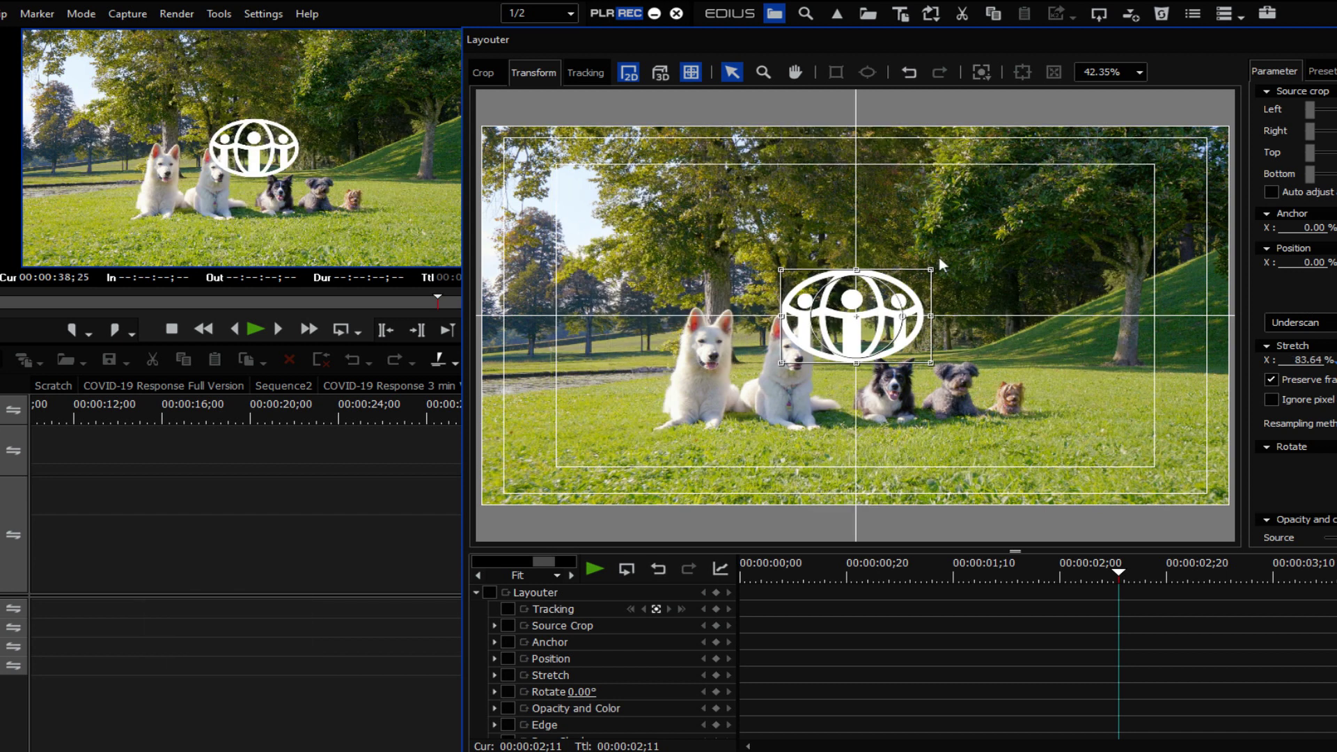
{"action": "left_click_drag", "start_coordinate": [930, 270], "coordinate": [911, 282]}
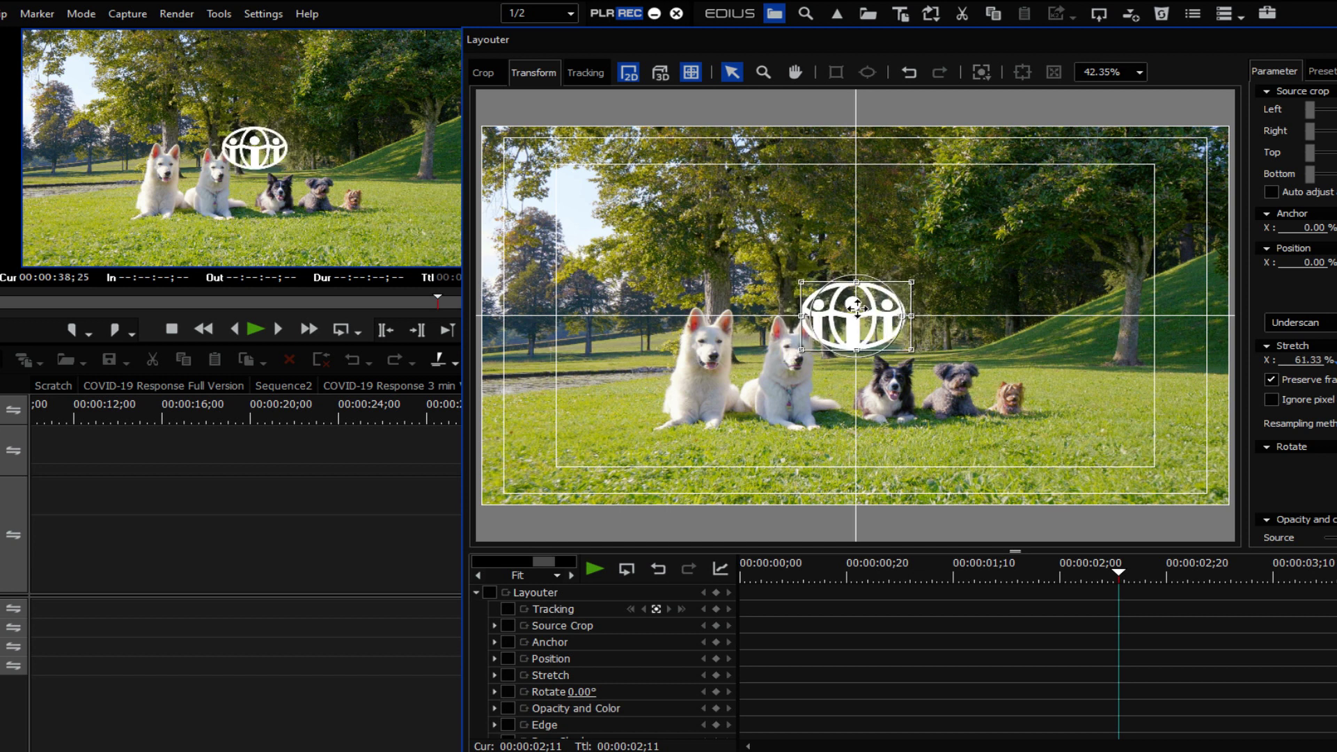
{"action": "left_click_drag", "start_coordinate": [858, 322], "coordinate": [571, 448]}
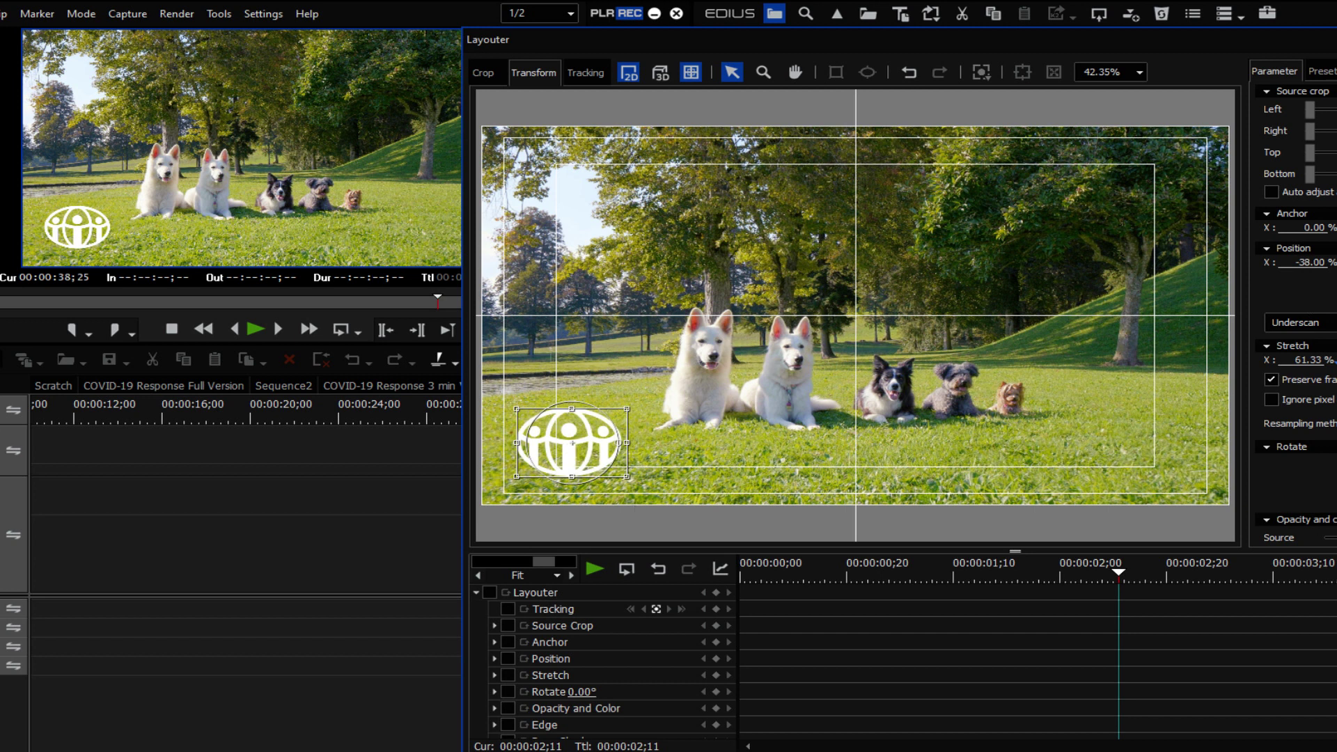
{"action": "key", "text": "Return"}
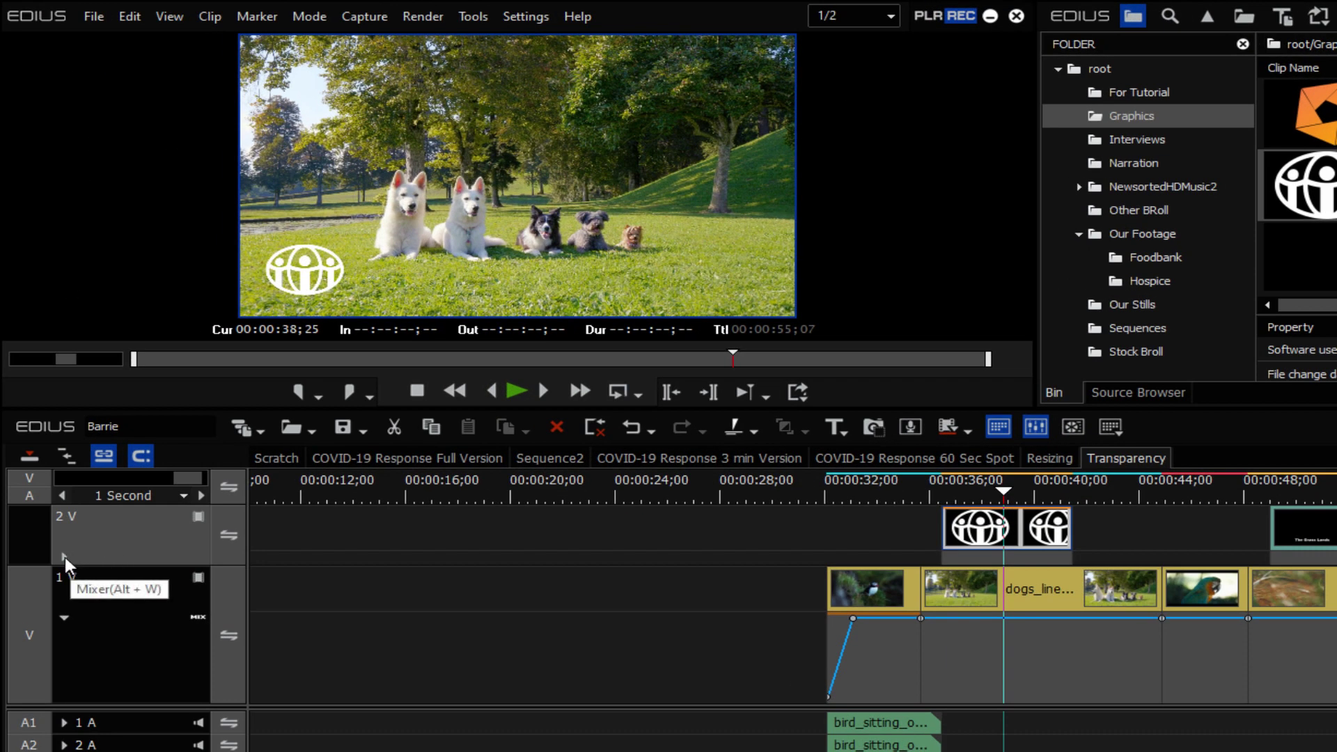
- Lower the logo clip's opacity line on track 2 V to about 56% and play it back
{"action": "left_click", "coordinate": [63, 559]}
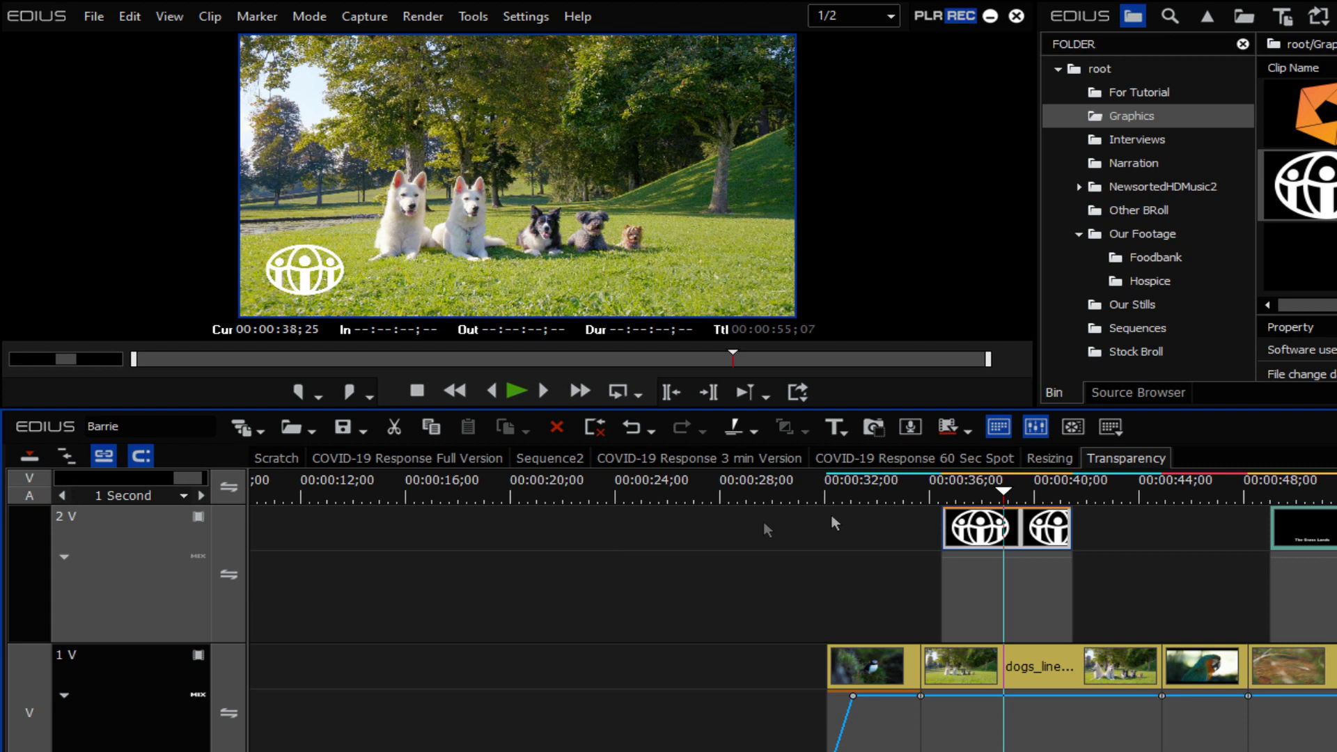
{"action": "left_click", "coordinate": [197, 556]}
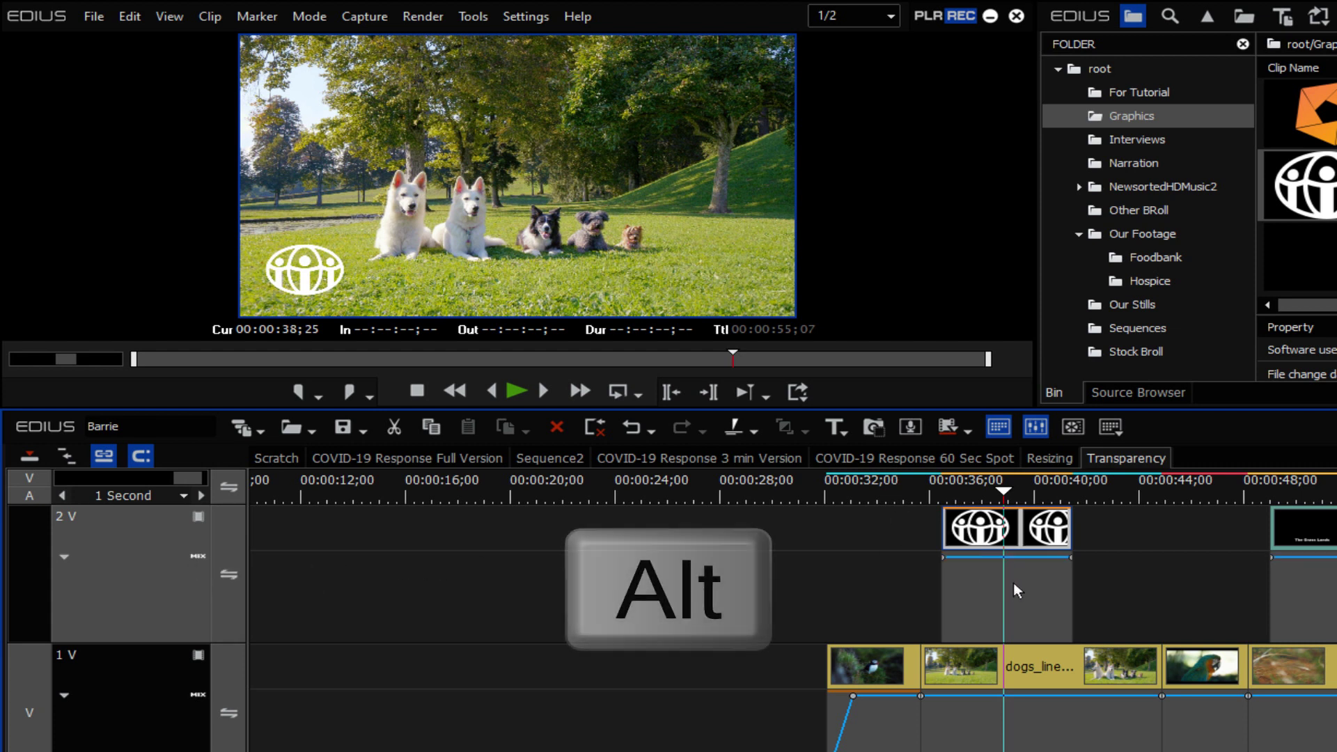
{"action": "left_click_drag", "start_coordinate": [1022, 557], "coordinate": [1030, 591]}
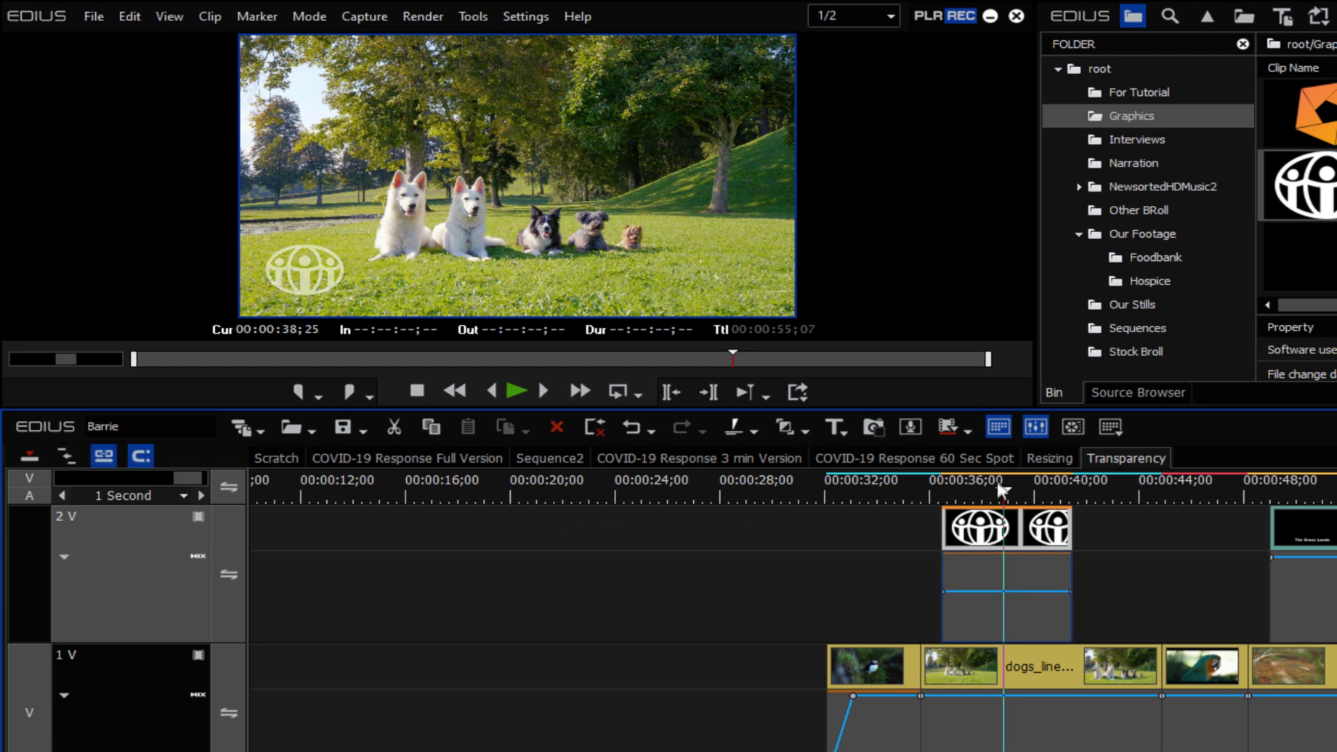
{"action": "left_click", "coordinate": [968, 491]}
{"action": "key", "text": "space"}
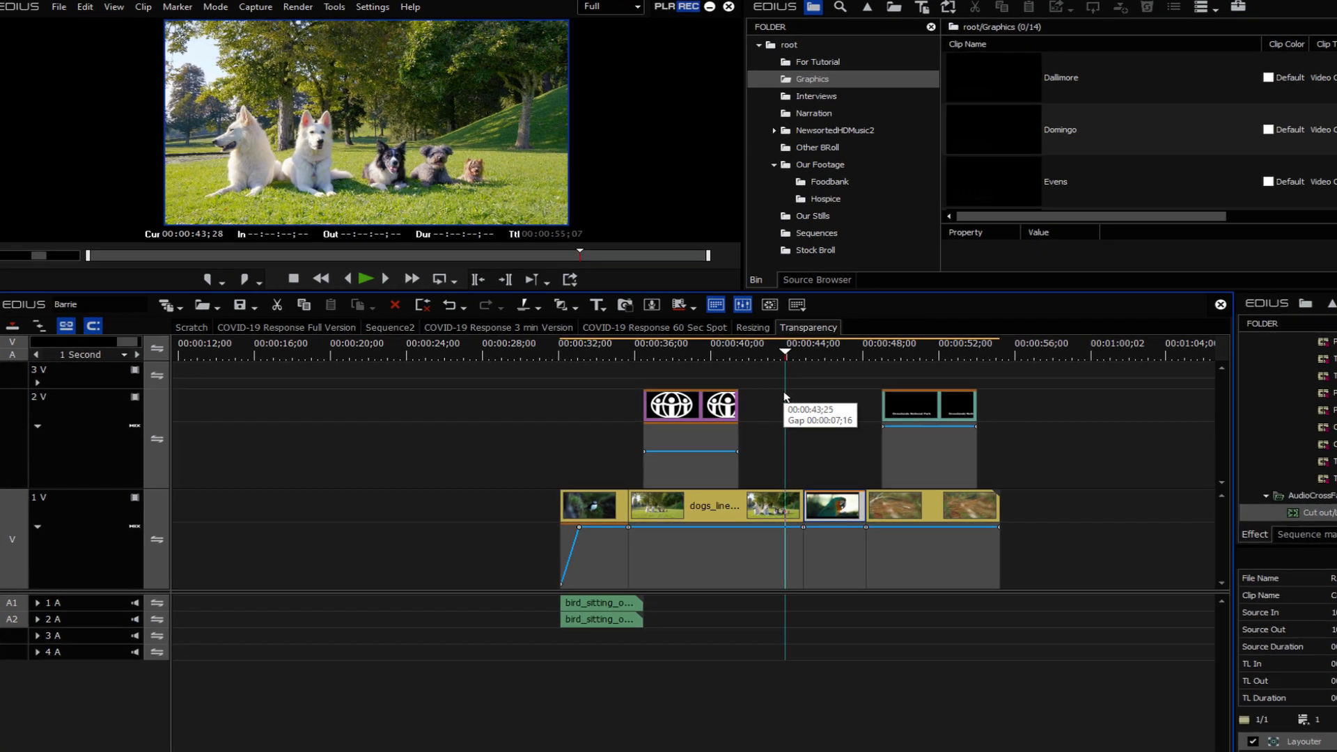
- Scrub and play the timeline to preview the Grasslands National Park title
{"action": "left_click_drag", "start_coordinate": [845, 354], "coordinate": [910, 372]}
{"action": "left_click_drag", "start_coordinate": [1020, 390], "coordinate": [1007, 400]}
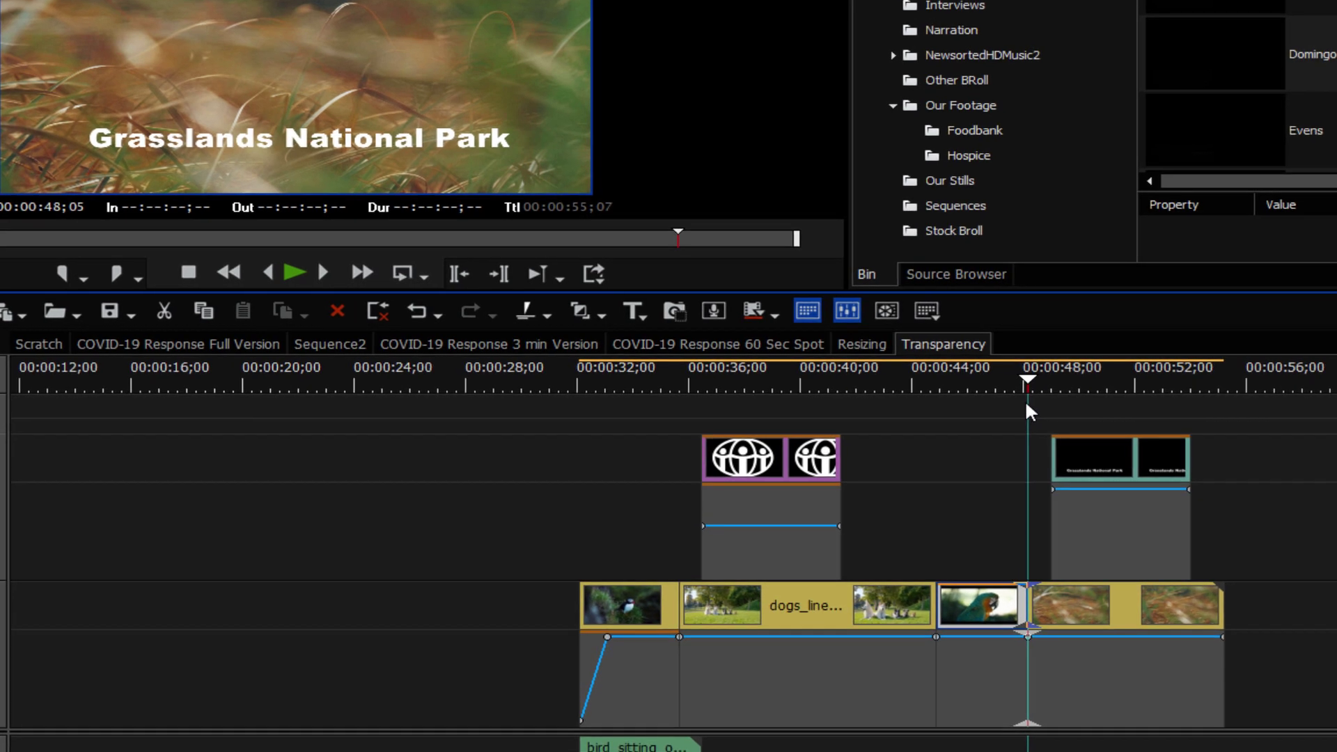
{"action": "key", "text": "space"}
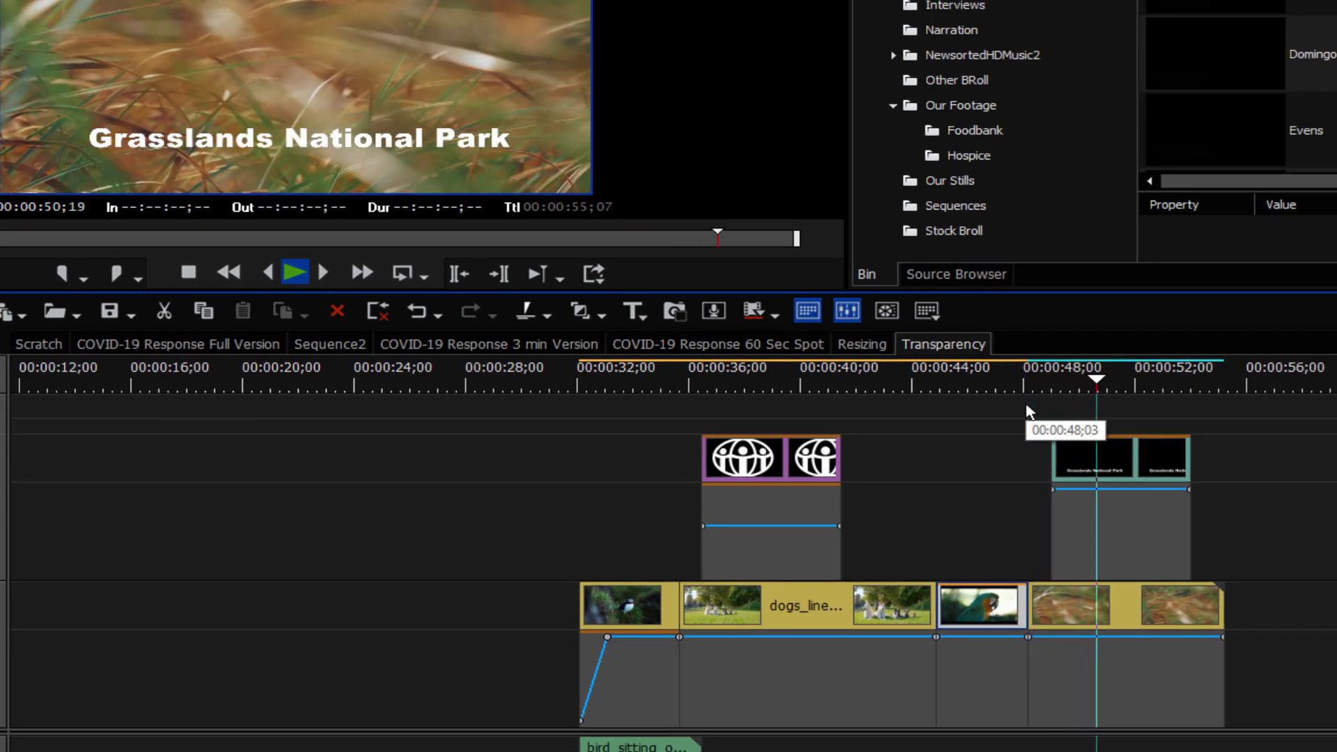
{"action": "key", "text": "space"}
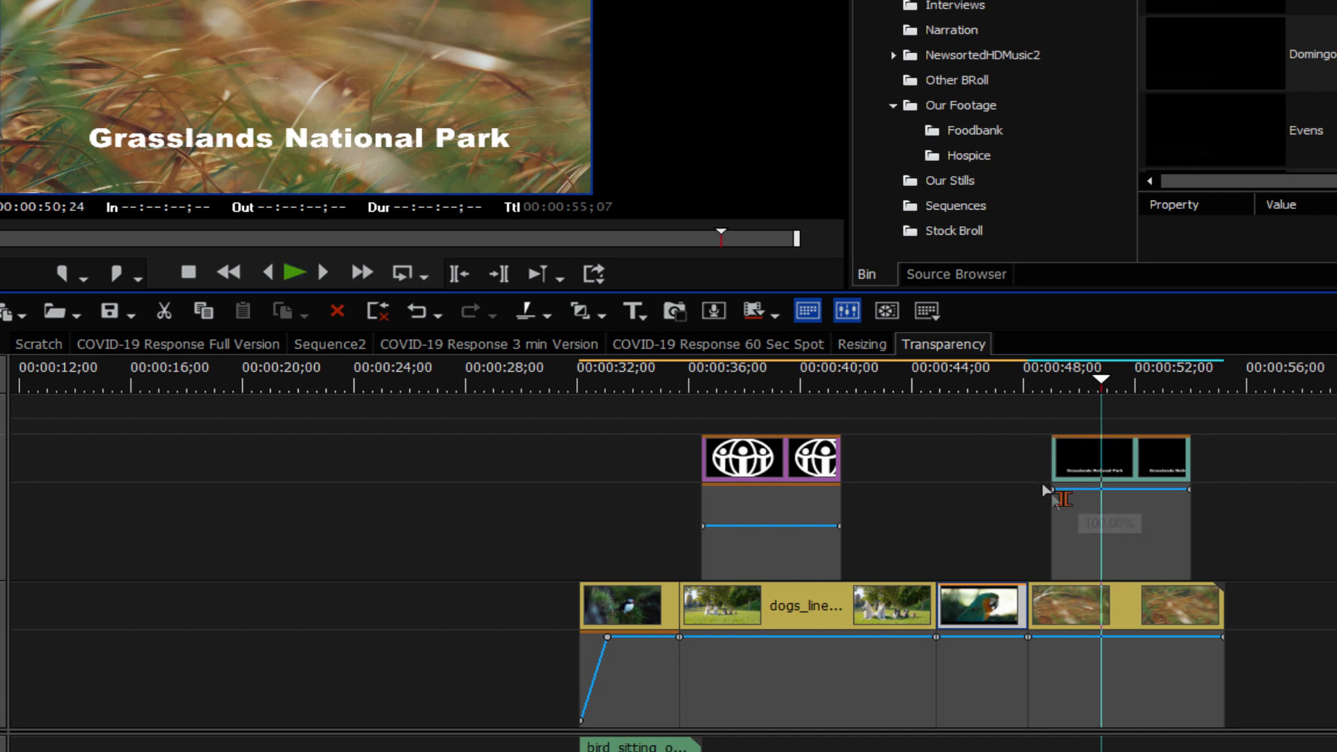
- Add a keyframe near the title's start, drop its opening opacity to 0%, and play back
{"action": "left_click", "coordinate": [1075, 490]}
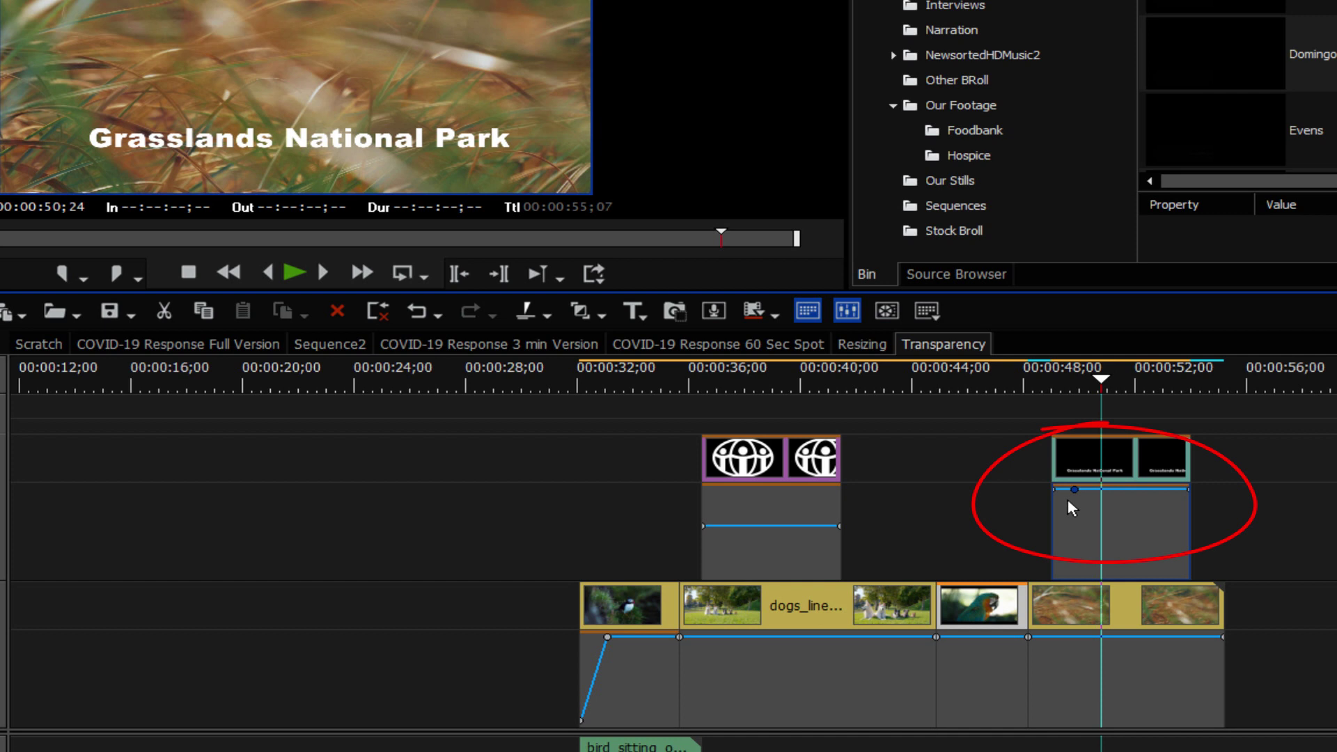
{"action": "left_click_drag", "start_coordinate": [1051, 490], "coordinate": [1080, 665]}
{"action": "left_click_drag", "start_coordinate": [1101, 381], "coordinate": [1031, 413]}
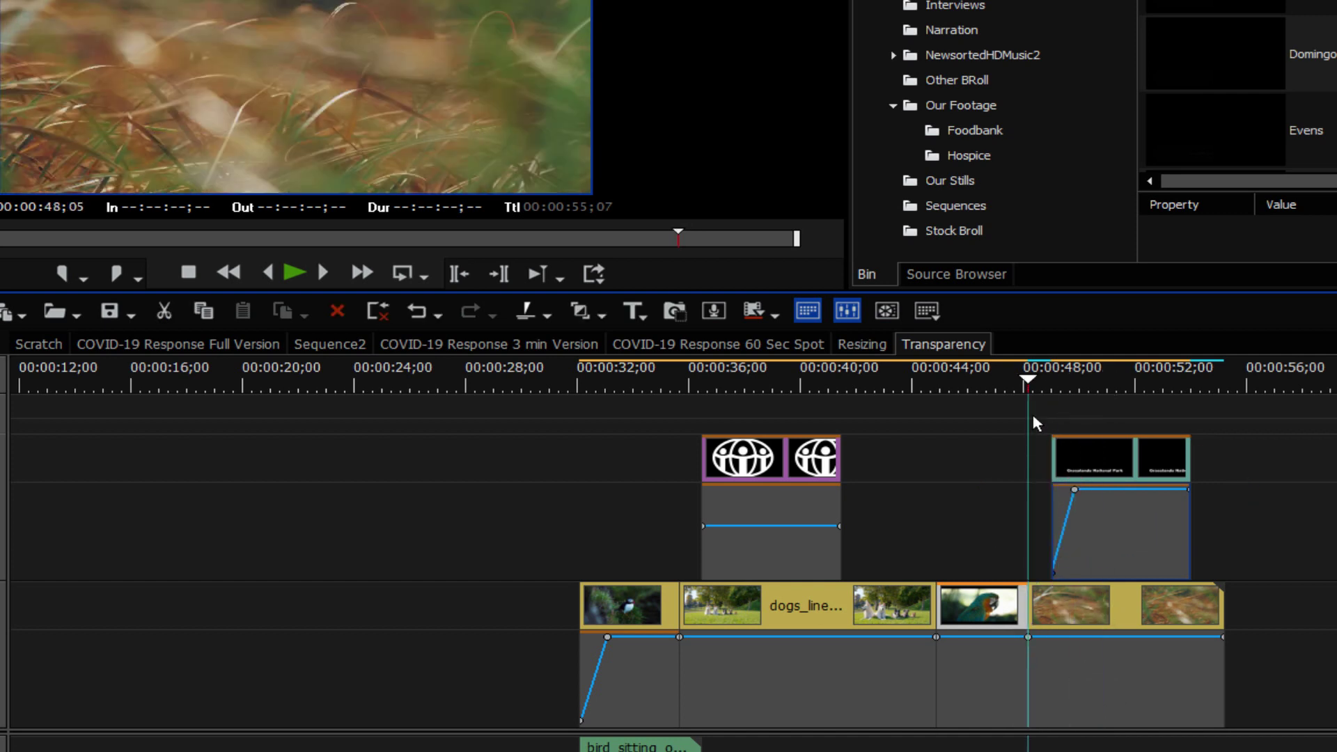
{"action": "key", "text": "space"}
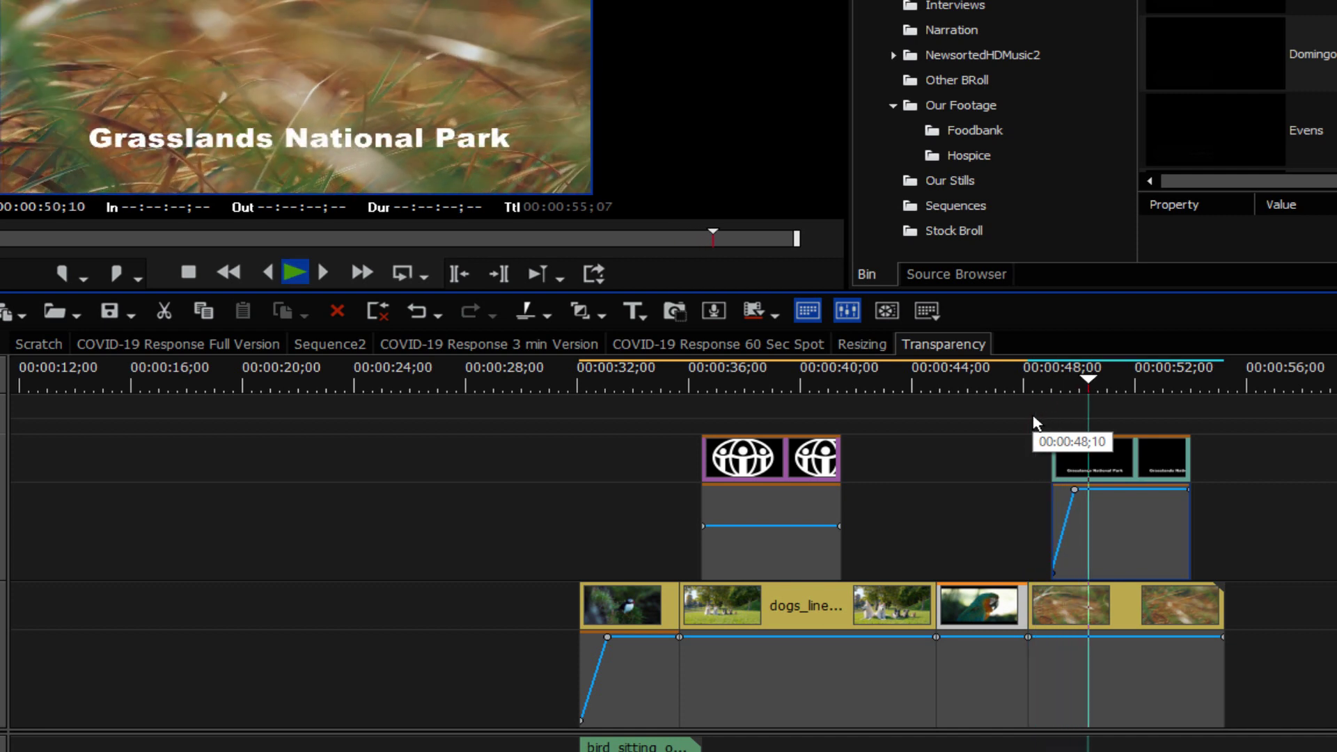
{"action": "key", "text": "space"}
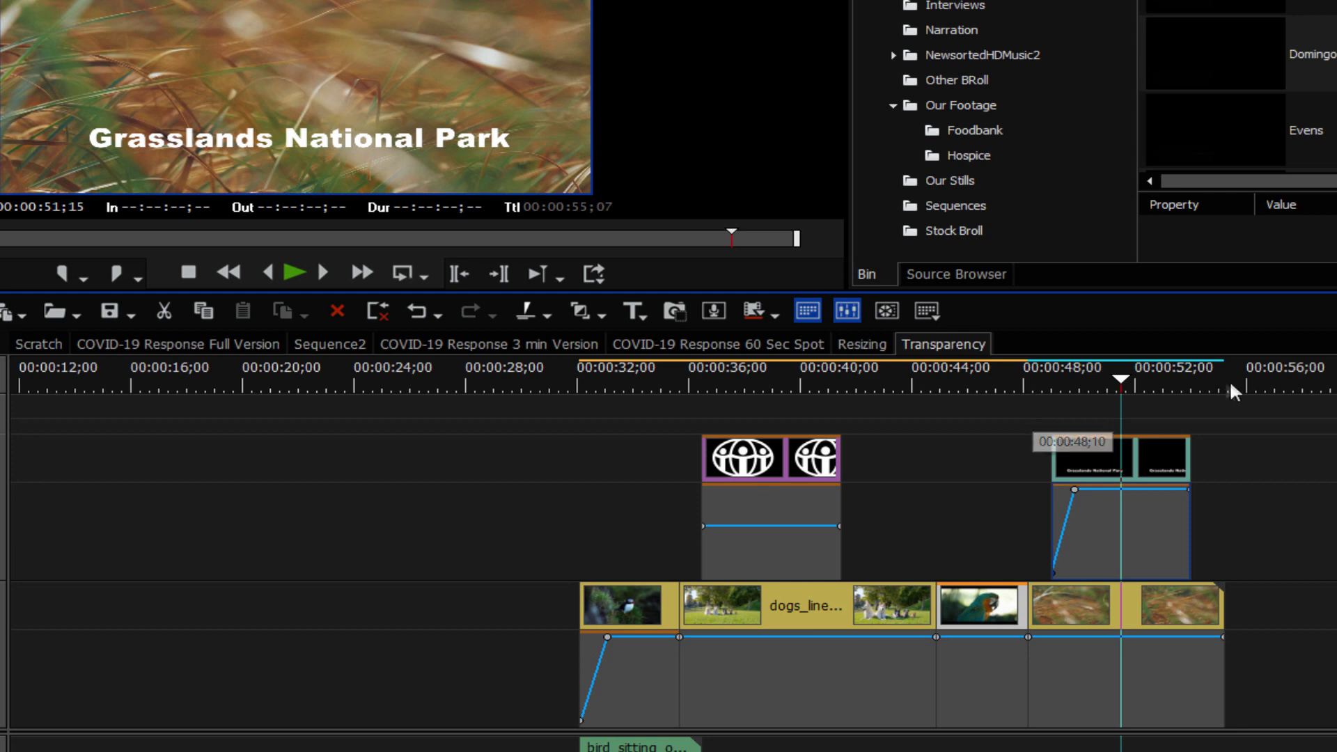
- Drag the Grasslands National Park title from track 2 V up to 3 V and play it back
{"action": "left_click", "coordinate": [1105, 456]}
{"action": "left_click_drag", "start_coordinate": [1107, 446], "coordinate": [1112, 418]}
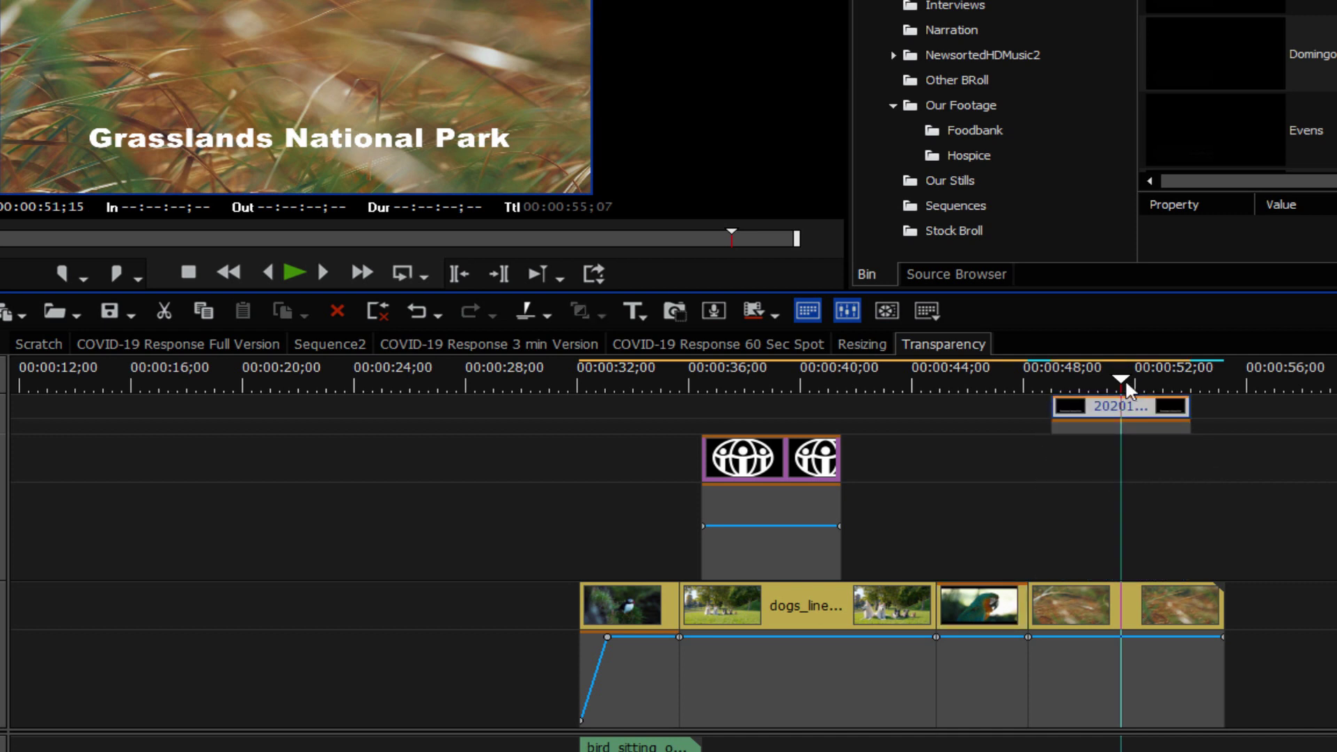
{"action": "left_click_drag", "start_coordinate": [1128, 388], "coordinate": [1065, 411]}
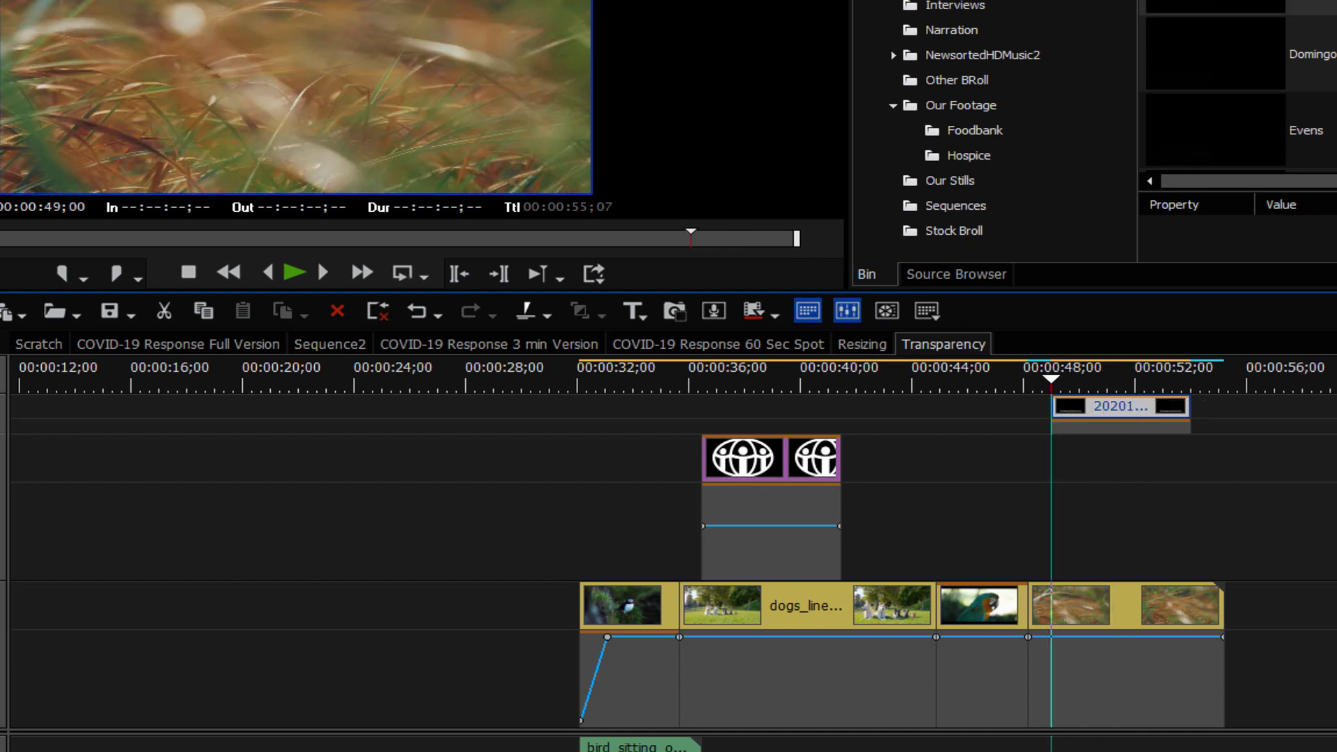
{"action": "key", "text": "space"}
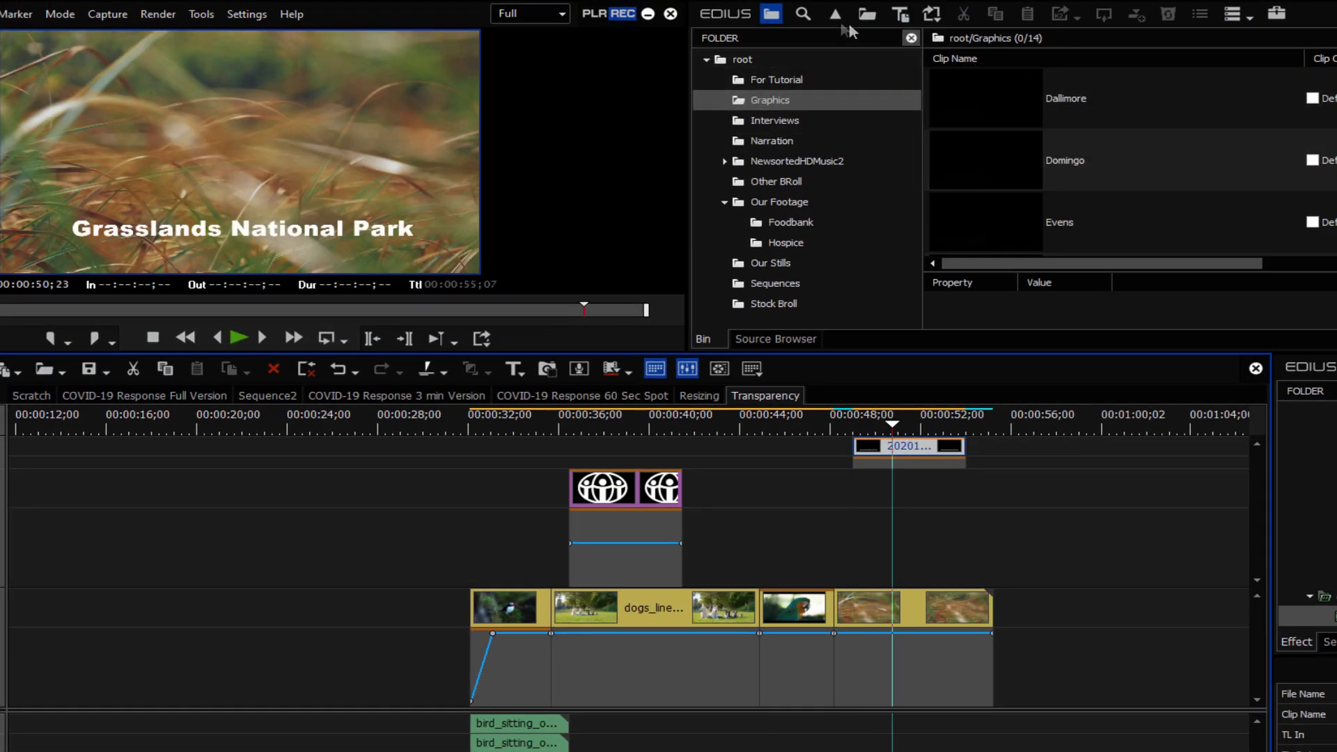
- Start a new Quick Titler title over the Grasslands frame and move its window right to reveal the bin
{"action": "left_click", "coordinate": [900, 16]}
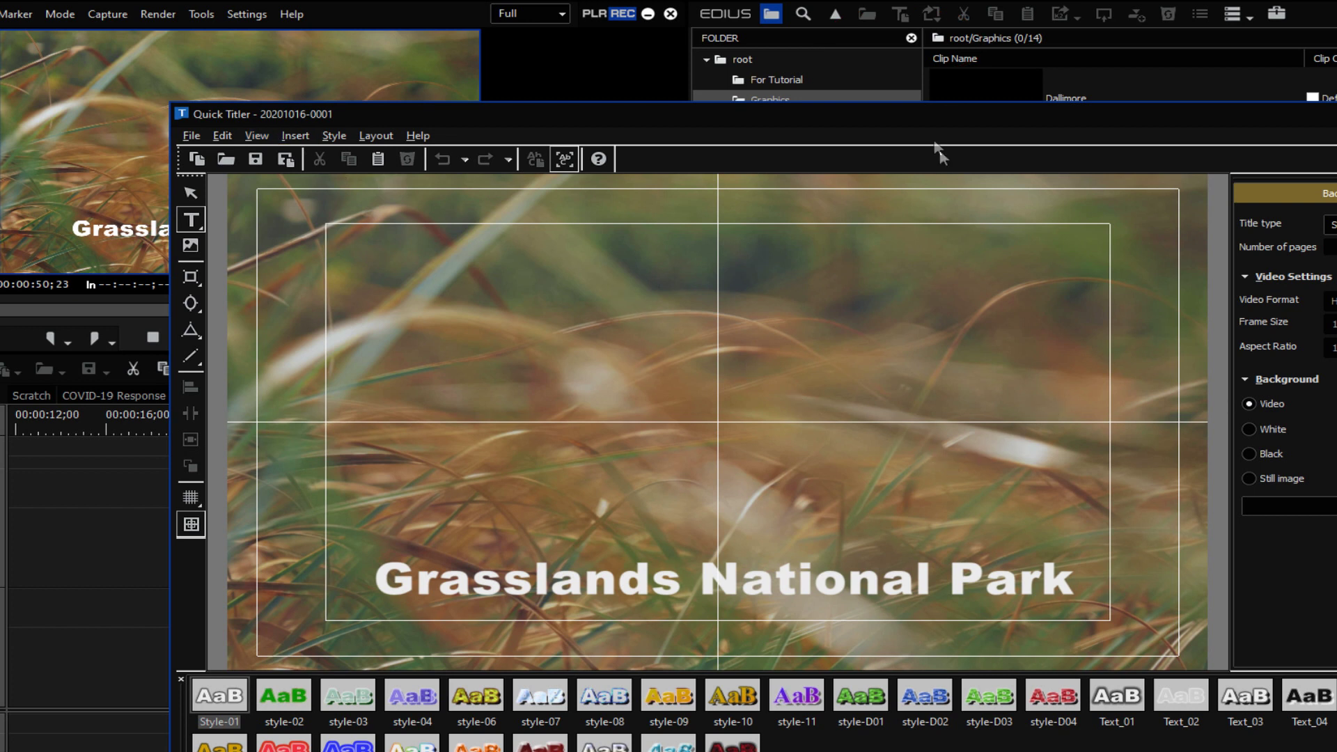
{"action": "left_click_drag", "start_coordinate": [930, 113], "coordinate": [981, 178]}
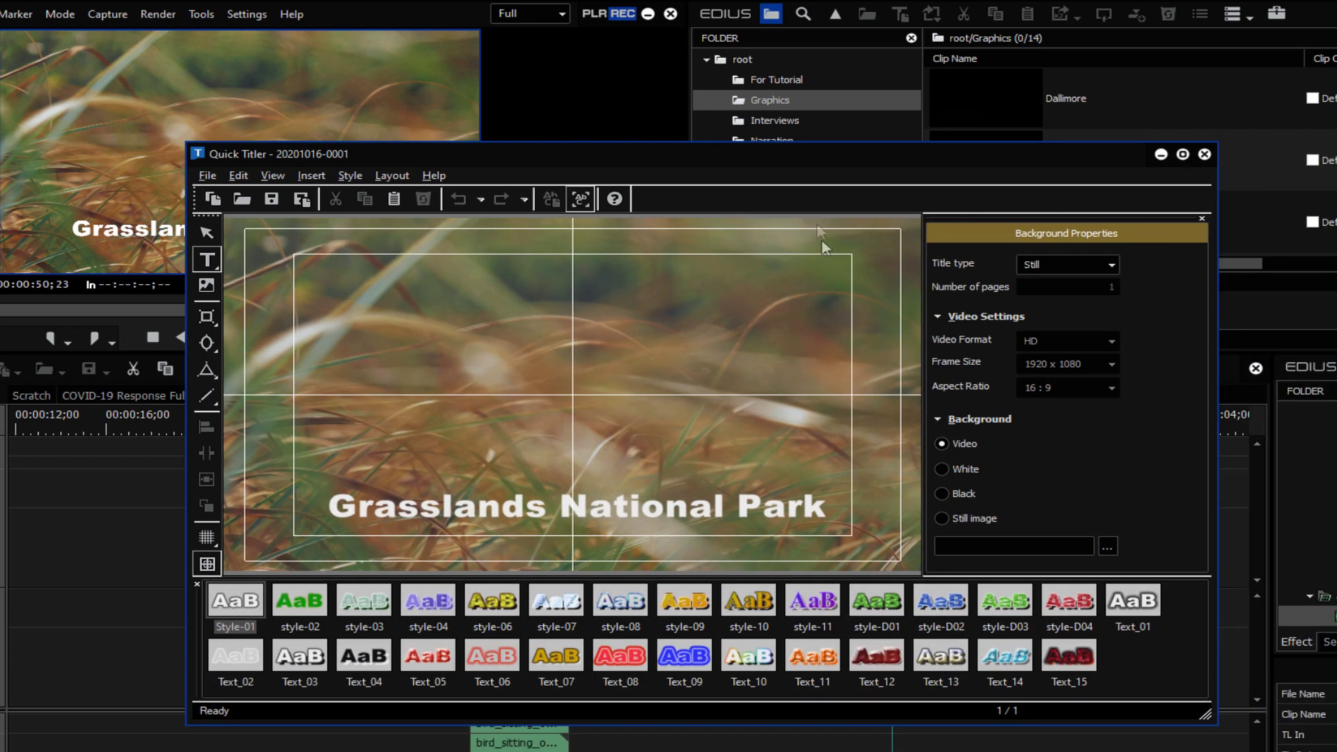
{"action": "left_click_drag", "start_coordinate": [814, 161], "coordinate": [1132, 132]}
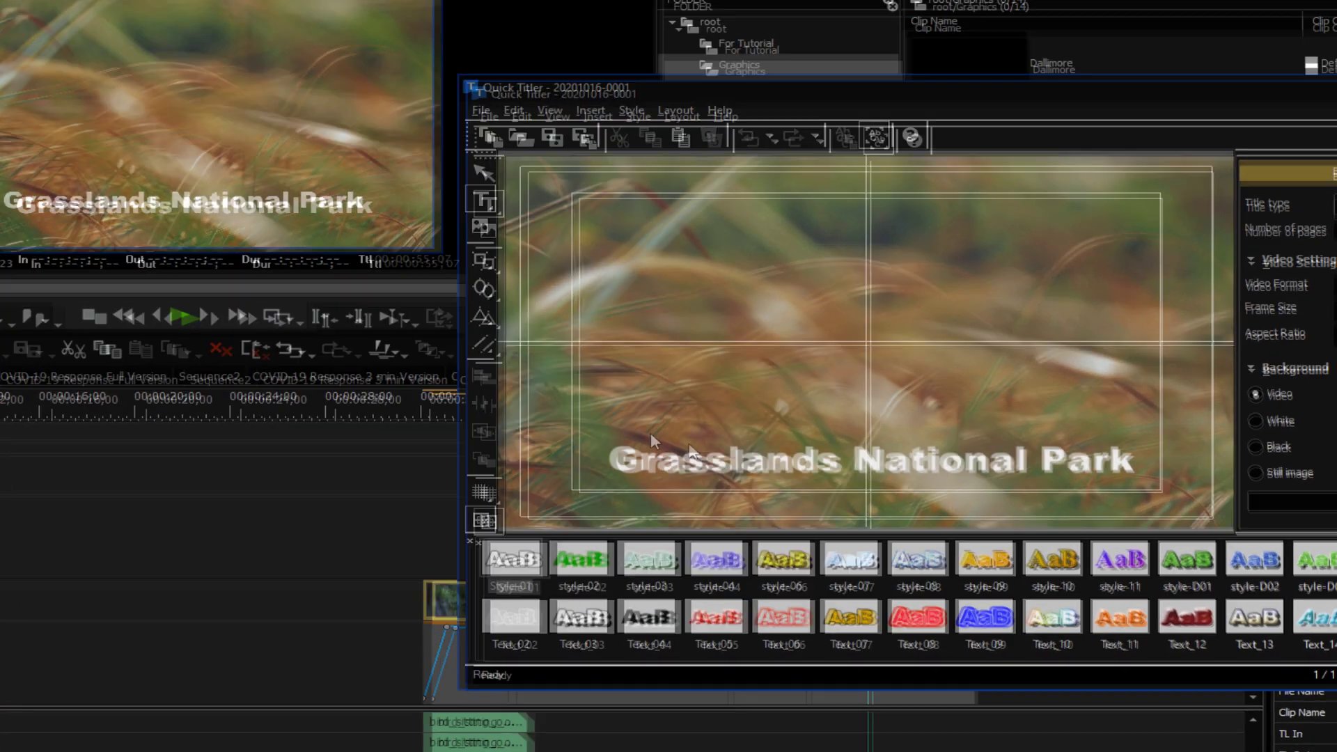
- Draw a wide grey rectangle across the canvas behind the Grasslands National Park text
{"action": "left_click", "coordinate": [524, 284]}
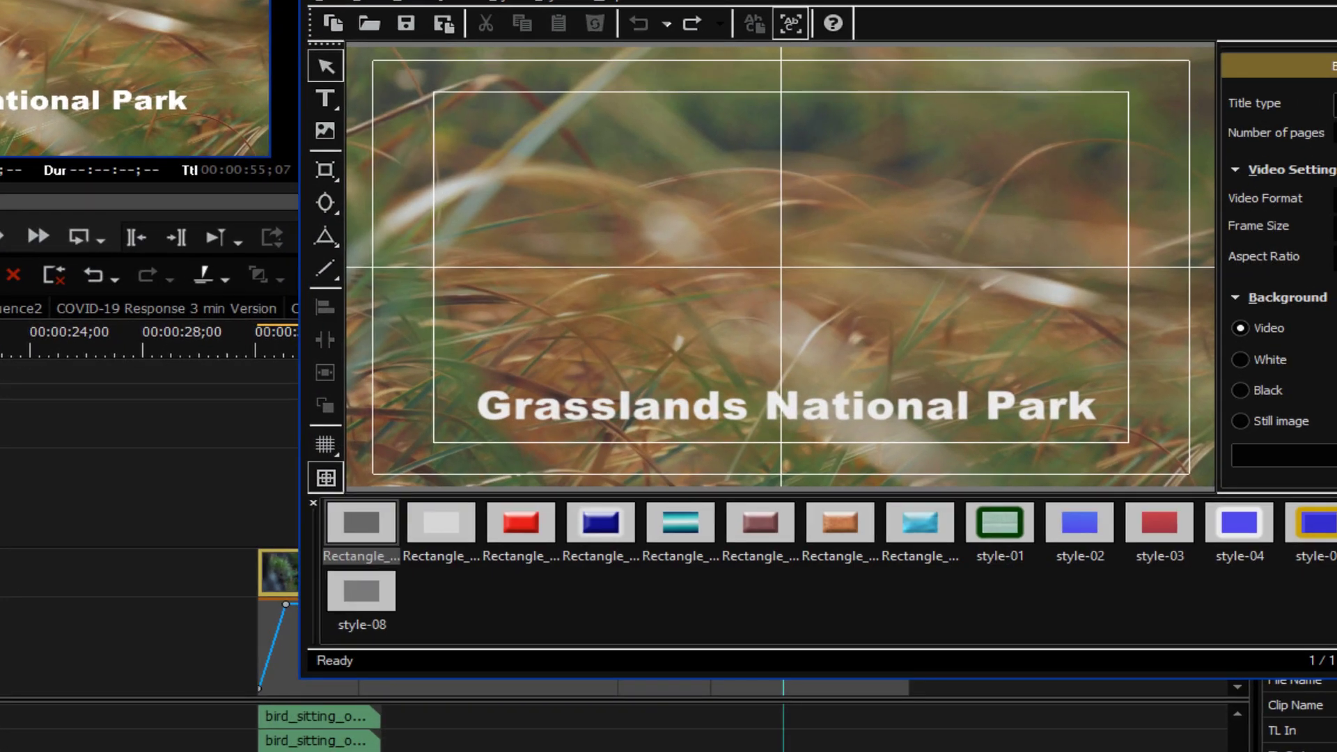
{"action": "left_click", "coordinate": [323, 172]}
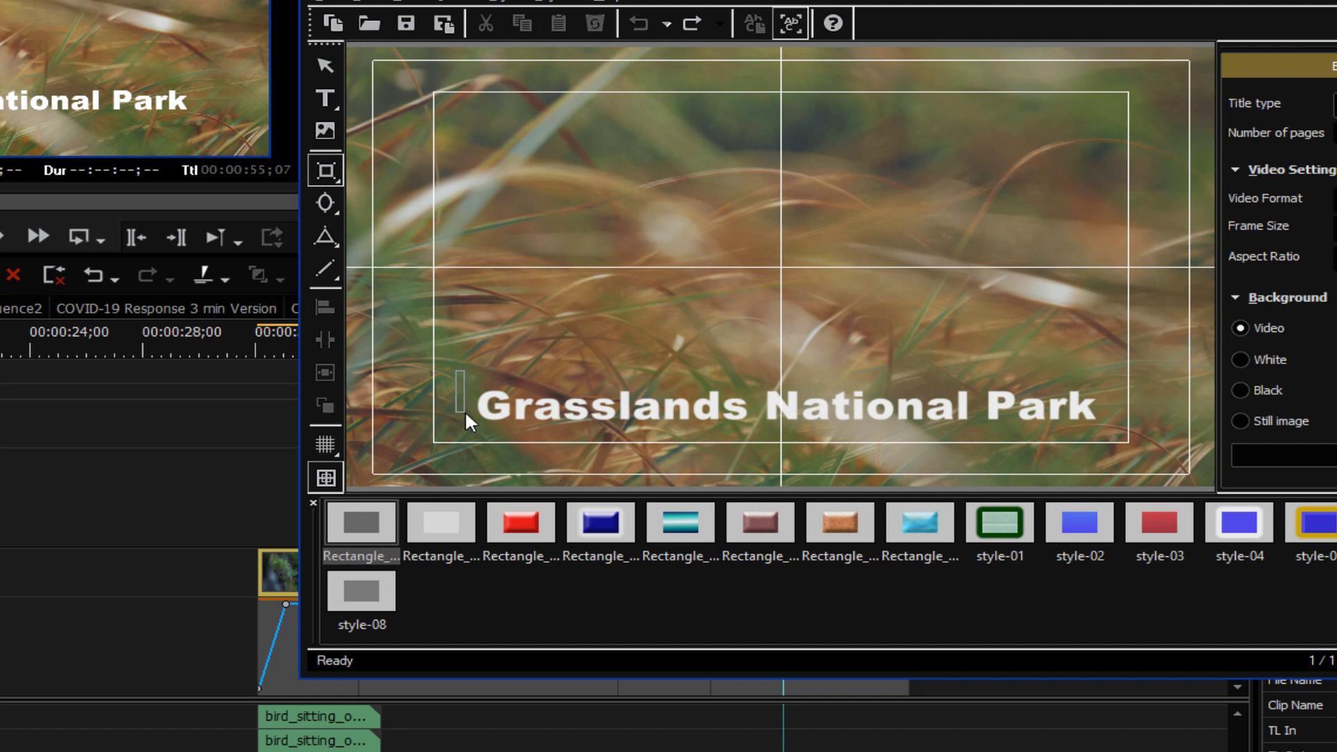
{"action": "left_click_drag", "start_coordinate": [466, 439], "coordinate": [1121, 440]}
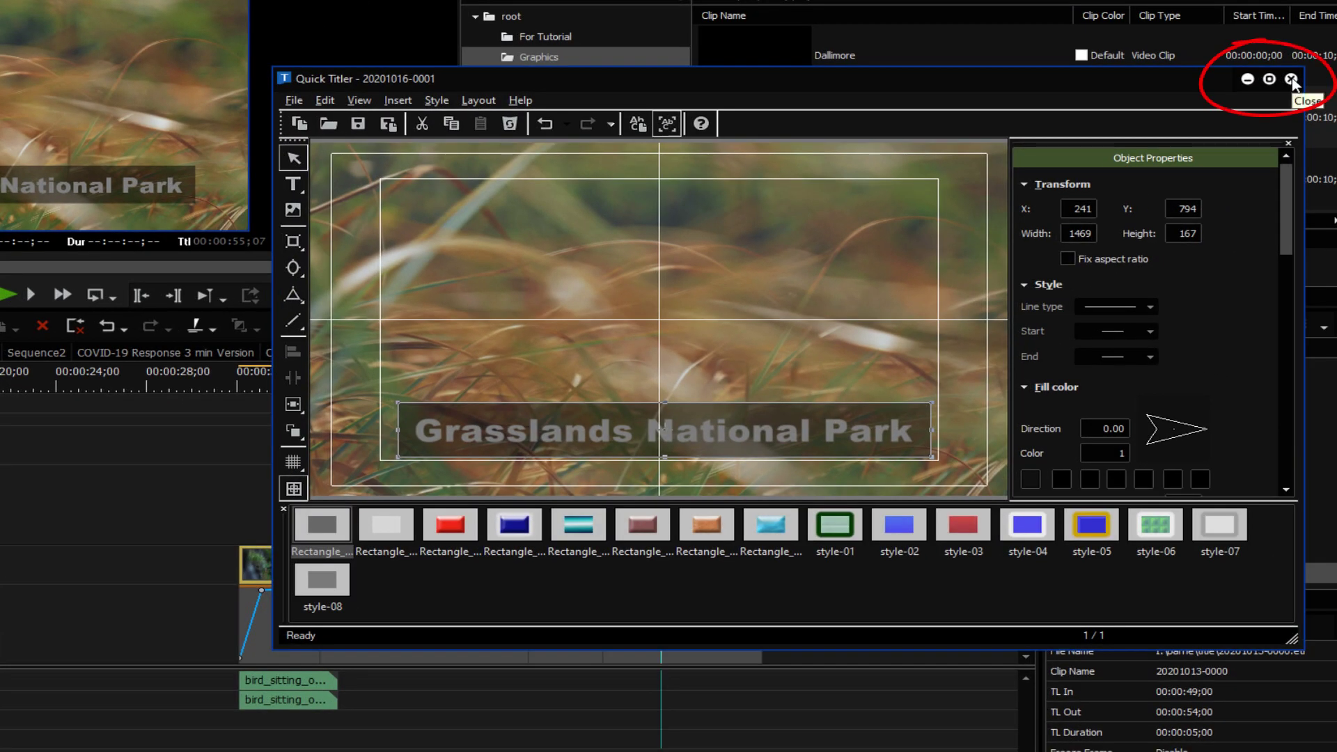
{"action": "left_click", "coordinate": [1291, 80]}
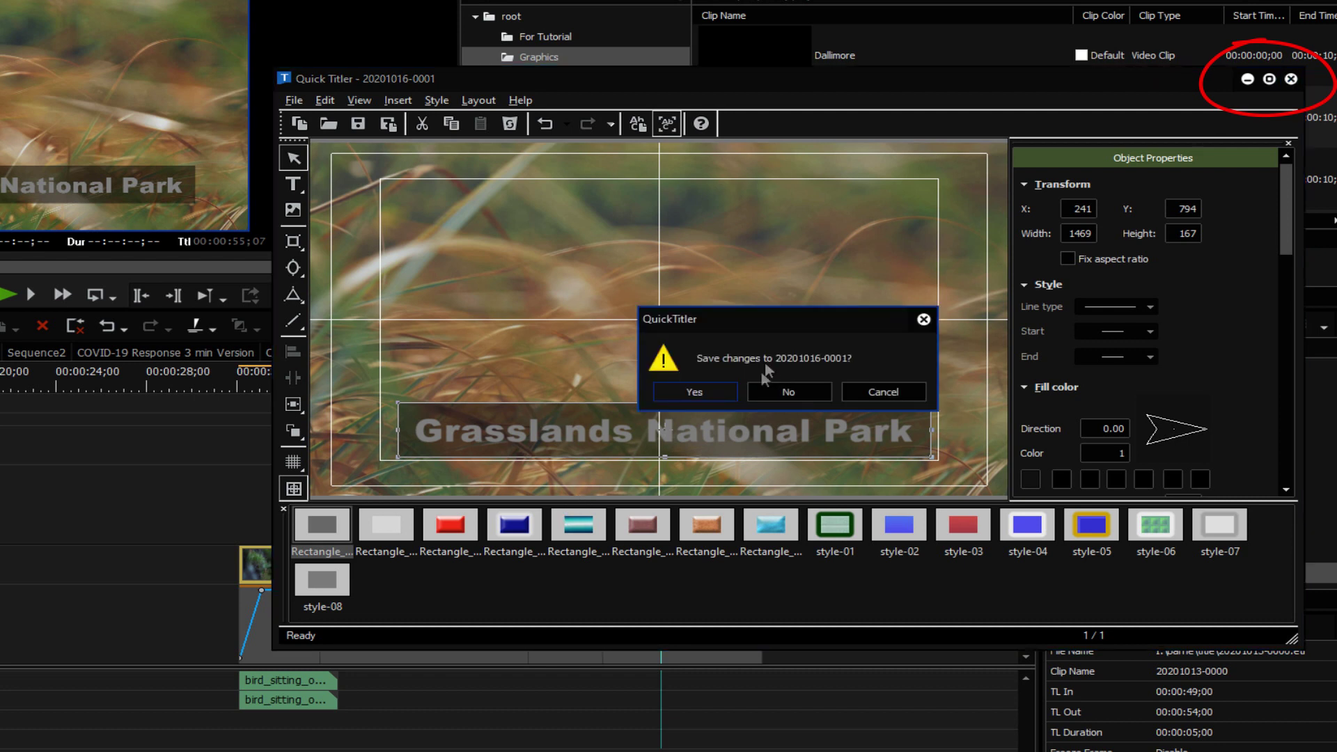
{"action": "left_click", "coordinate": [708, 390]}
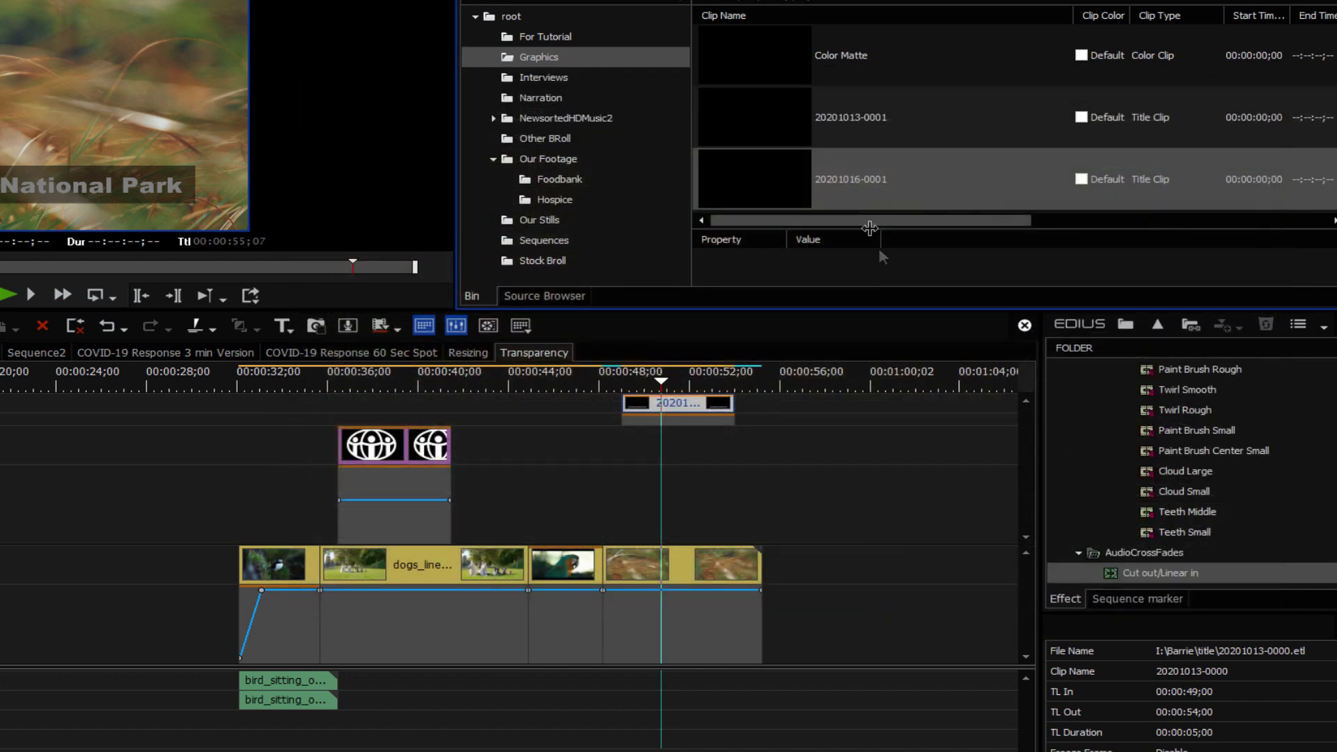
{"action": "left_click", "coordinate": [786, 191]}
{"action": "mouse_move", "coordinate": [770, 186]}
{"action": "left_mouse_down"}
{"action": "mouse_move", "coordinate": [826, 453]}
{"action": "mouse_move", "coordinate": [626, 472]}
{"action": "left_mouse_up"}
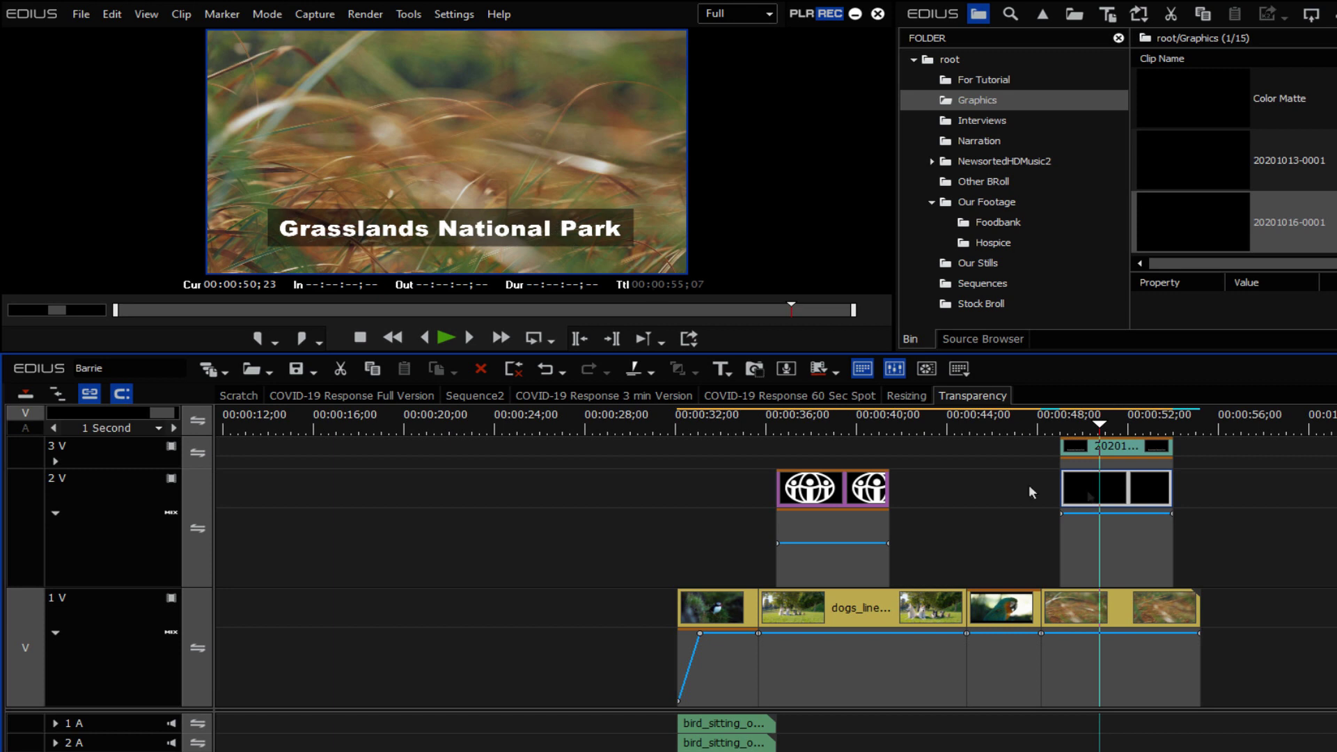
{"action": "left_click_drag", "start_coordinate": [1126, 449], "coordinate": [1105, 481]}
{"action": "left_click", "coordinate": [1109, 483]}
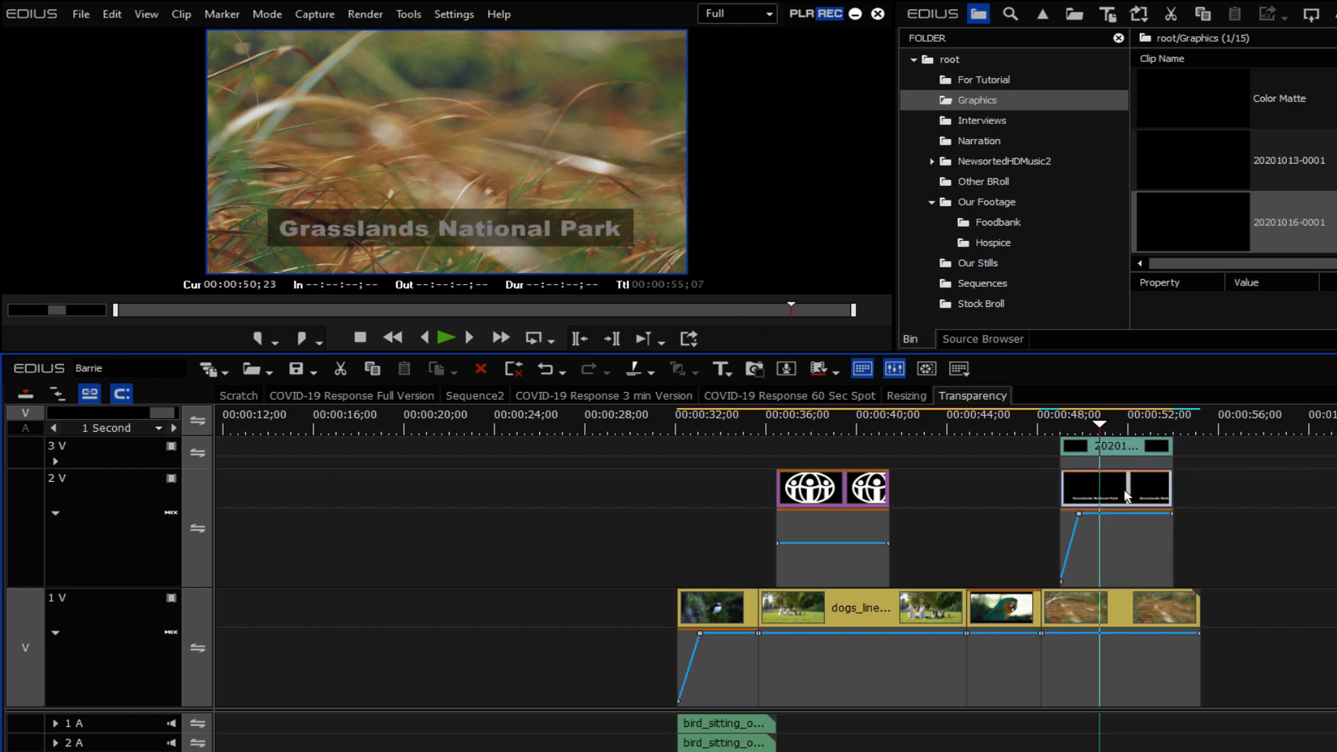
{"action": "key", "text": "ctrl+z"}
{"action": "left_click_drag", "start_coordinate": [1114, 449], "coordinate": [1091, 497]}
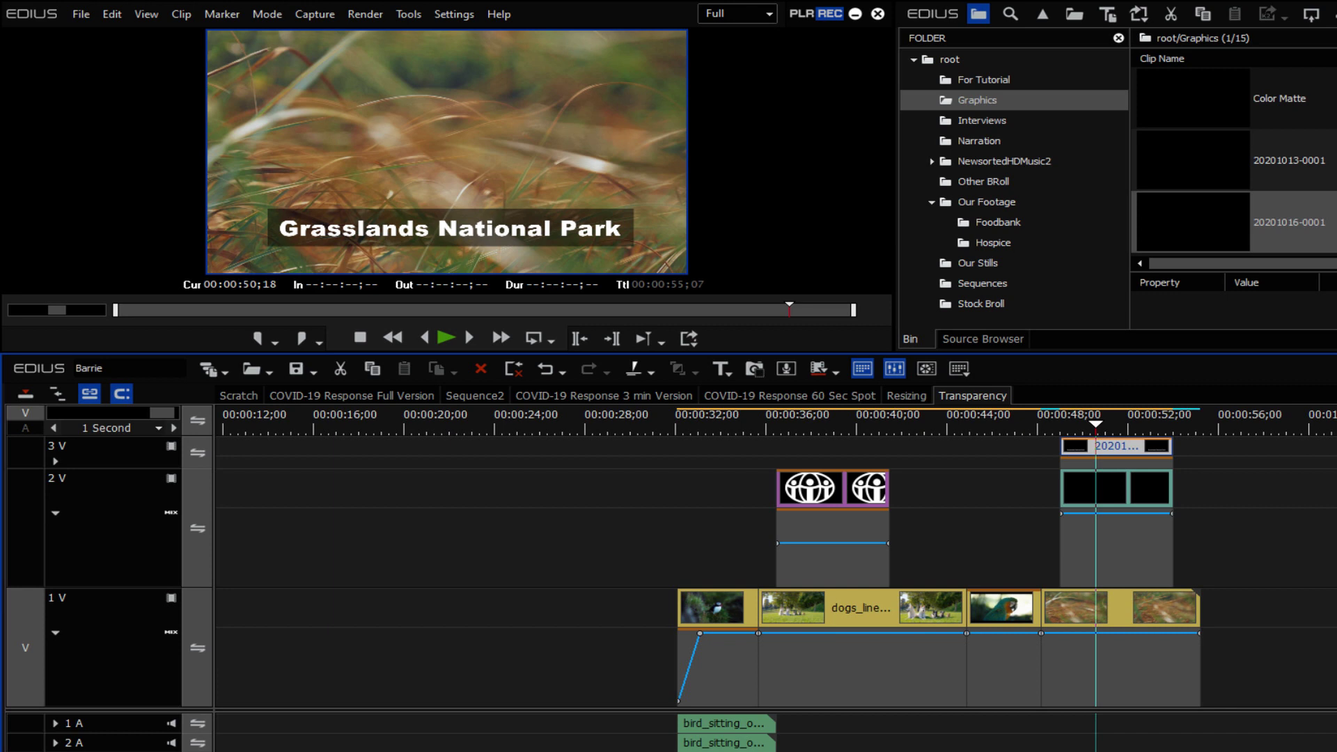
- Lower the 2V box clip's whole opacity line to about 54% and review the result
{"action": "key", "text": "alt"}
{"action": "left_click", "coordinate": [1113, 518], "text": "alt"}
{"action": "mouse_move", "coordinate": [1112, 518]}
{"action": "left_mouse_down"}
{"action": "mouse_move", "coordinate": [1112, 547]}
{"action": "mouse_move", "coordinate": [1111, 506]}
{"action": "mouse_move", "coordinate": [1114, 549]}
{"action": "mouse_move", "coordinate": [1114, 502]}
{"action": "mouse_move", "coordinate": [1118, 551]}
{"action": "left_mouse_up"}
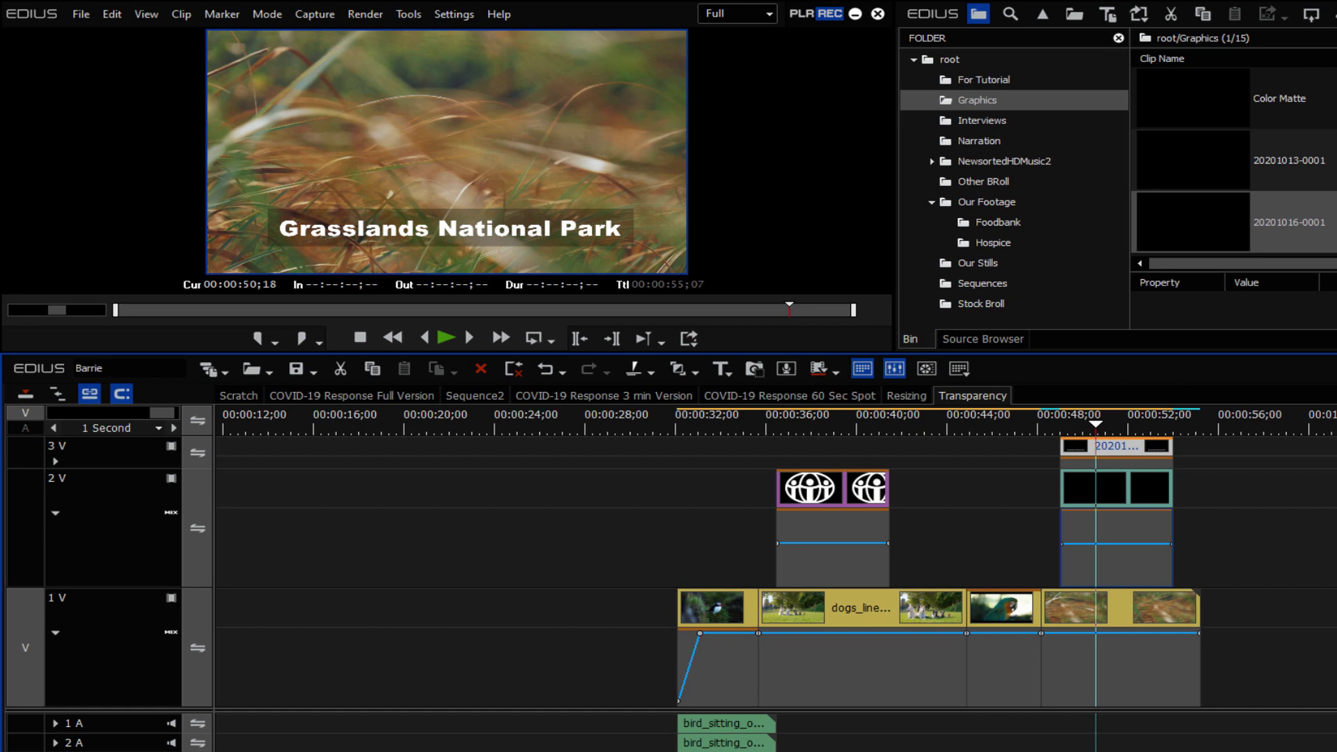
{"action": "key", "text": "j"}
{"action": "key", "text": "Right"}
{"action": "key", "text": "Right"}
{"action": "key", "text": "Right"}
{"action": "key", "text": "Right"}
{"action": "key", "text": "Right"}
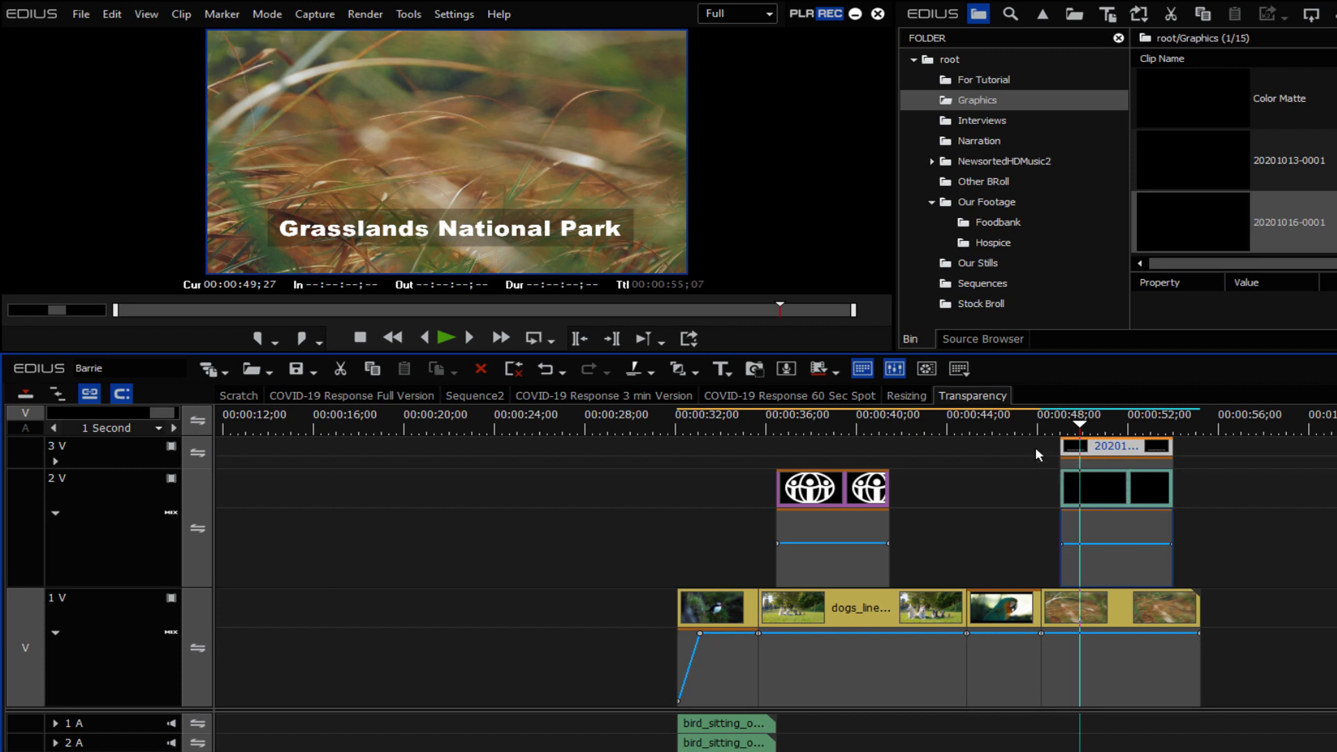
- Keyframe the box clip's opacity from 0% at its start so it fades in, then play back
{"action": "left_click_drag", "start_coordinate": [1083, 431], "coordinate": [1082, 437]}
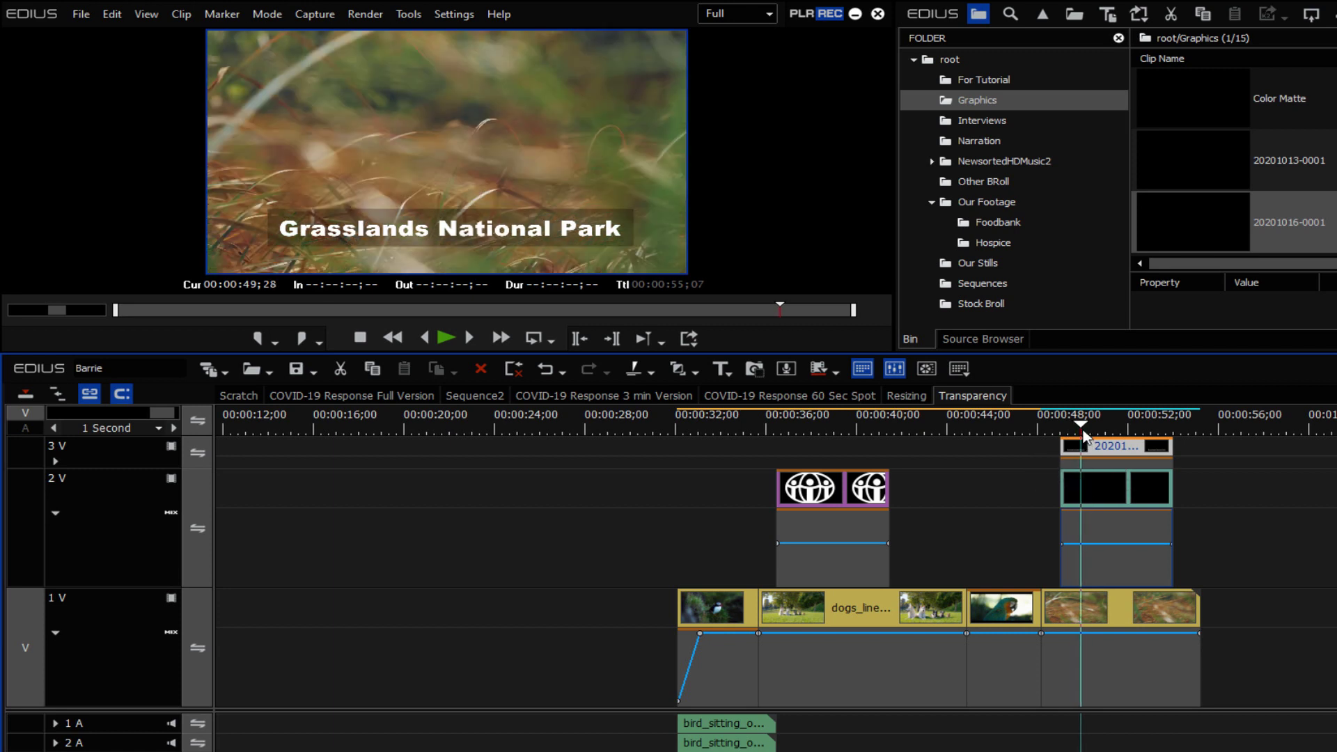
{"action": "left_click", "coordinate": [1083, 544]}
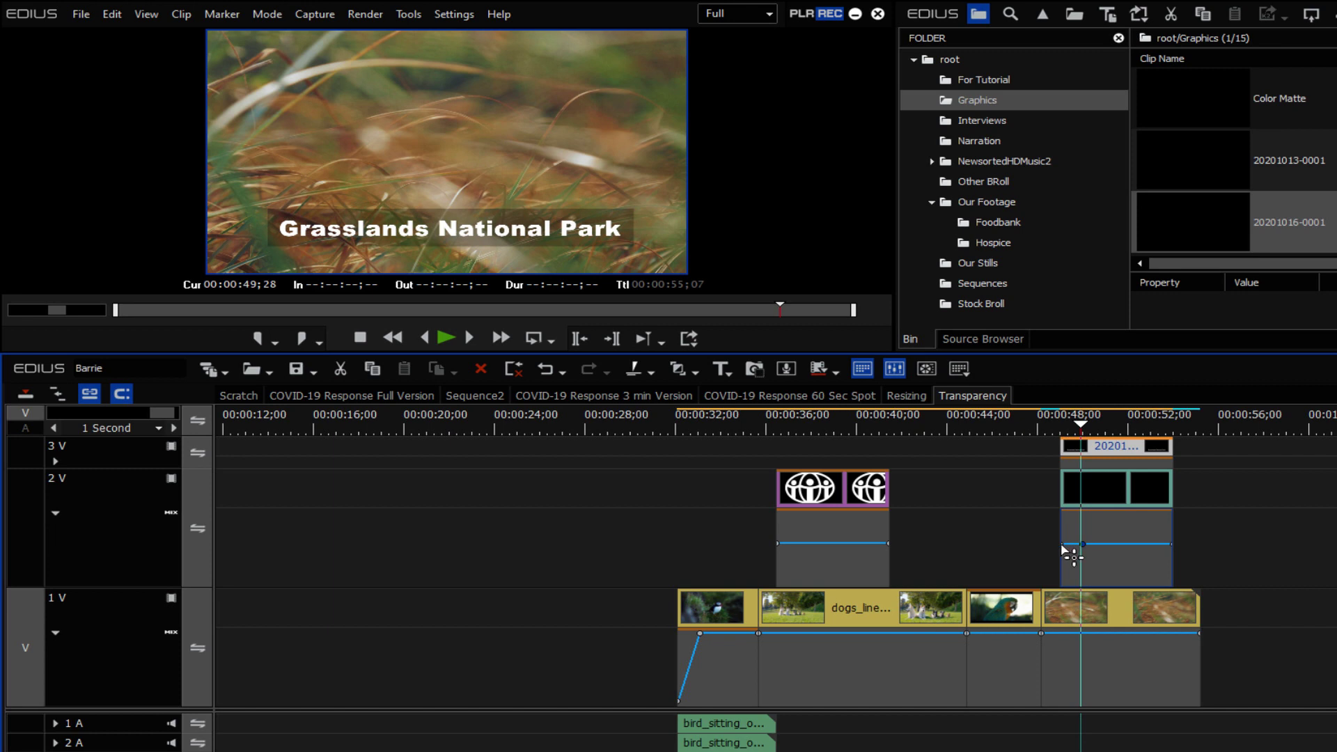
{"action": "left_click_drag", "start_coordinate": [1063, 549], "coordinate": [1061, 582]}
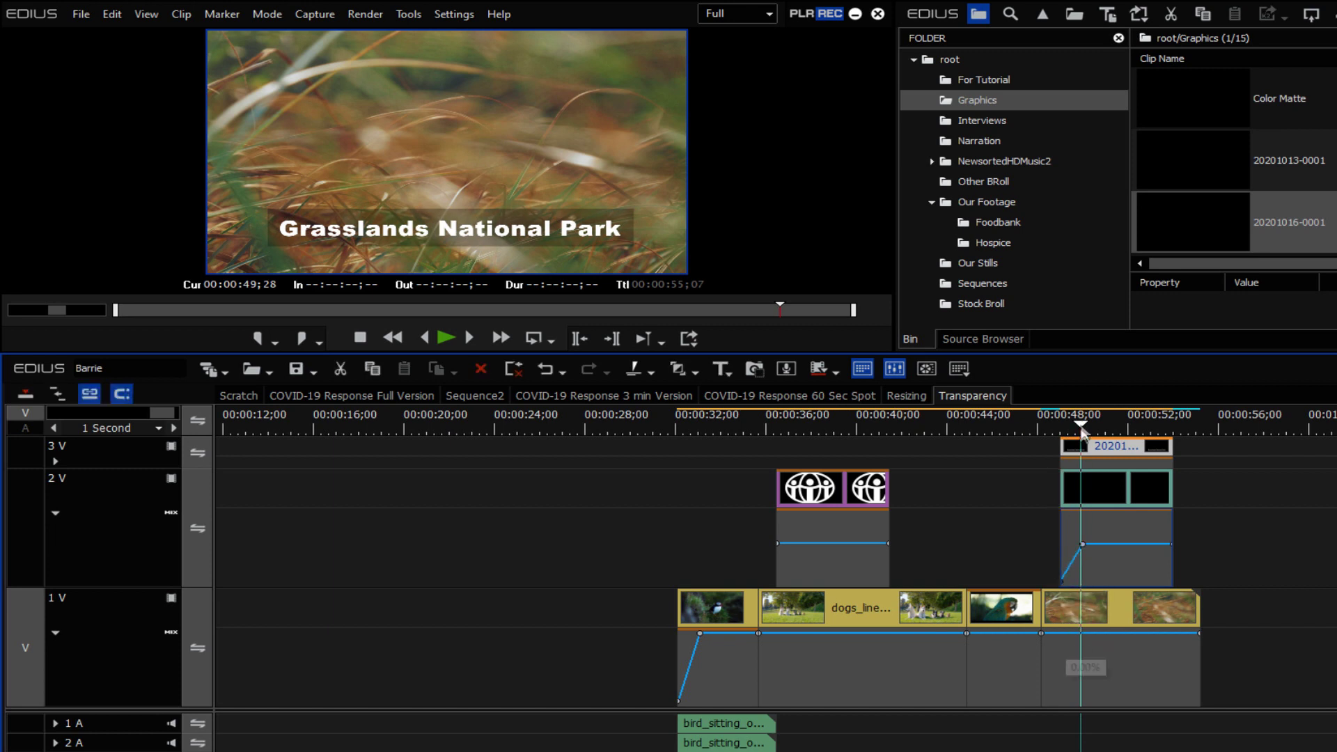
{"action": "left_click", "coordinate": [1054, 430]}
{"action": "key", "text": "Page_Up"}
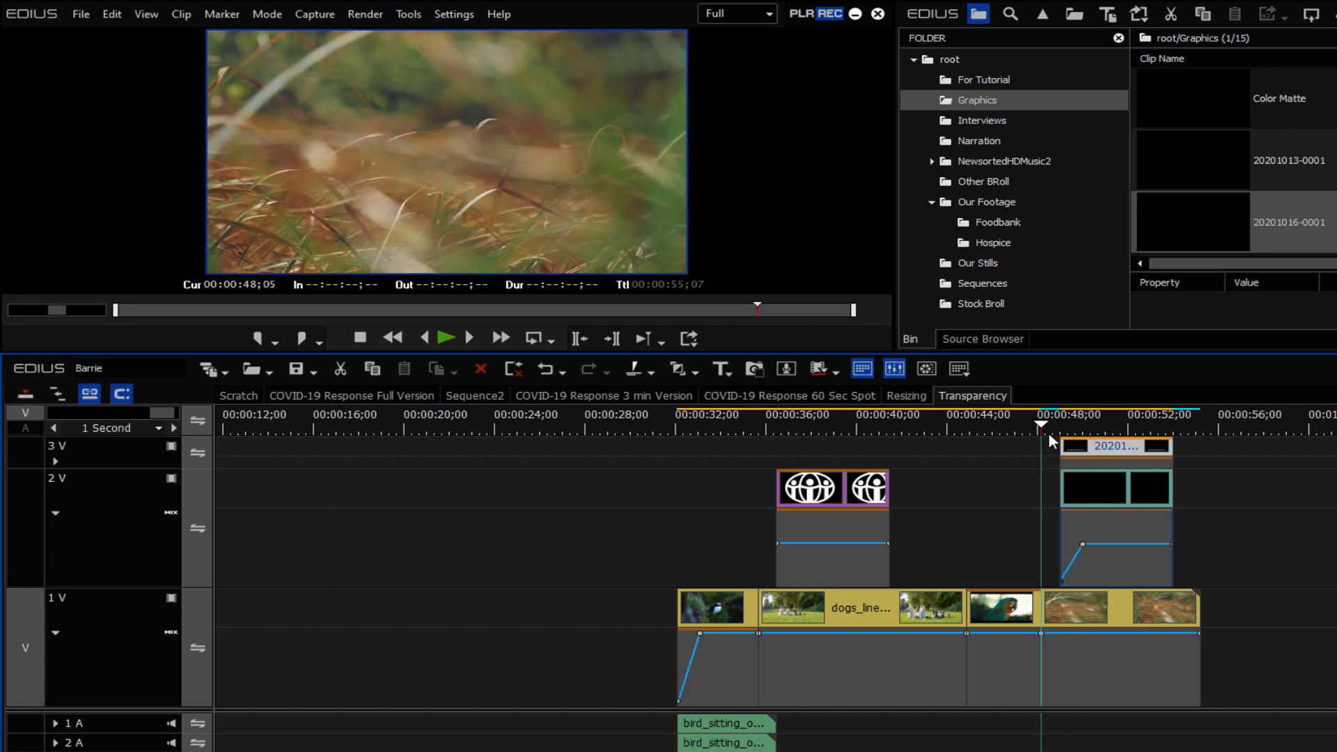
{"action": "key", "text": "space"}
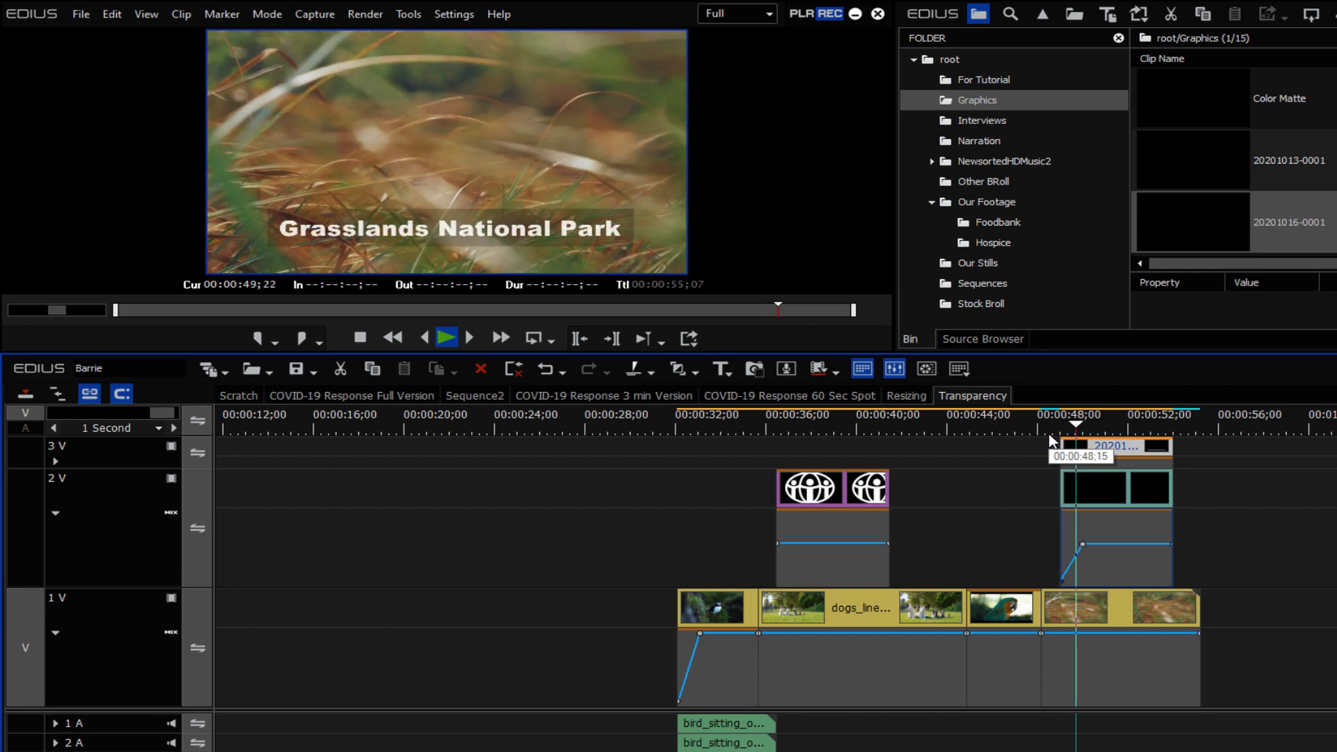